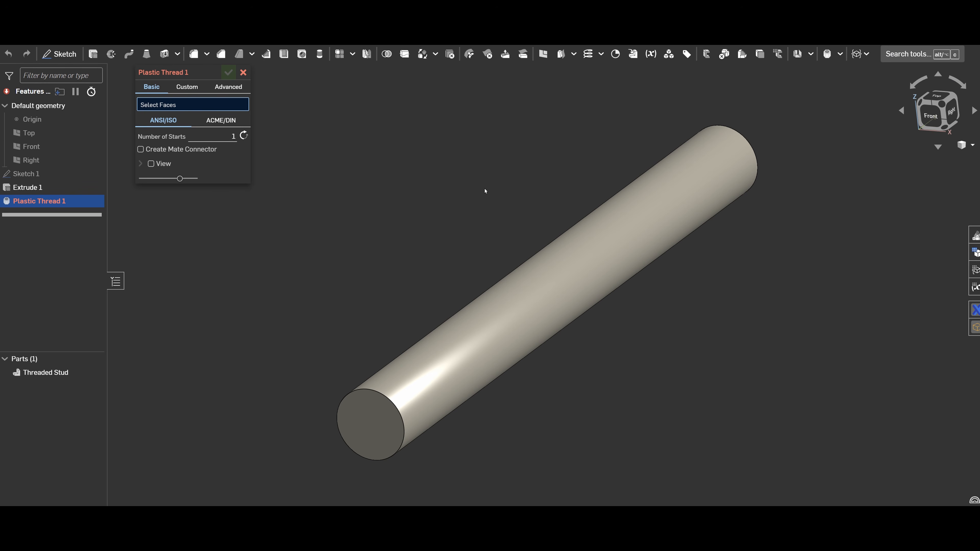
Apply a single-start ANSI/ISO plastic thread to the stud's cylindrical face and check its profile from the side.
left_click(563, 260)
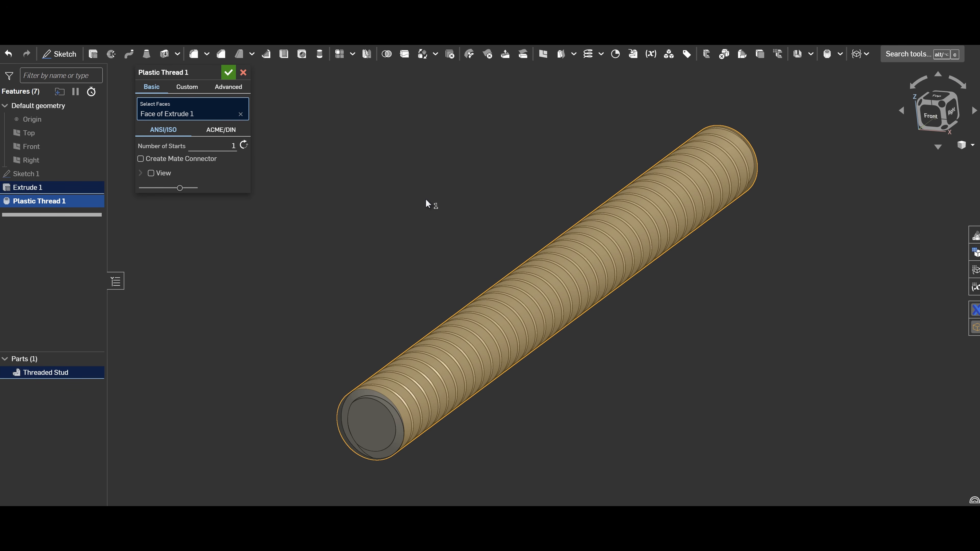
left_click(949, 114)
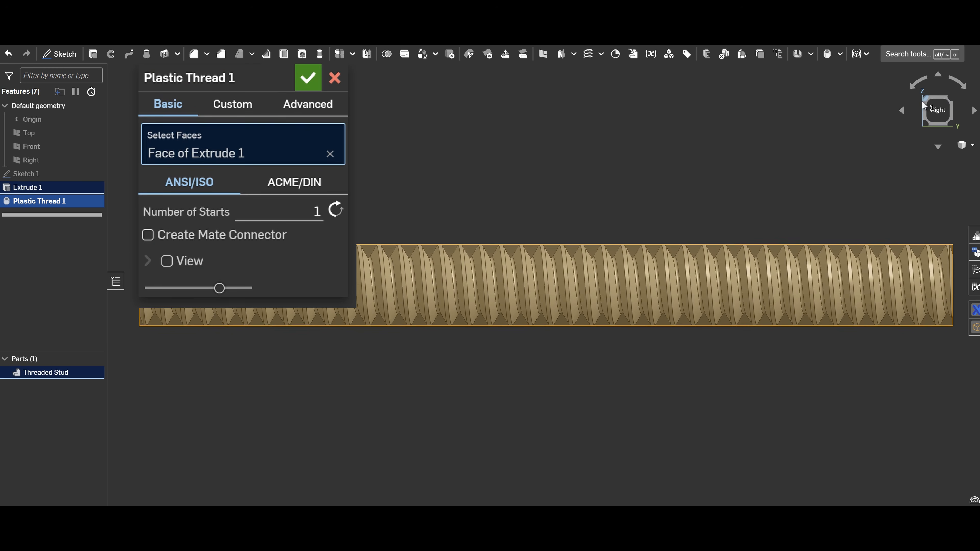
left_click(925, 99)
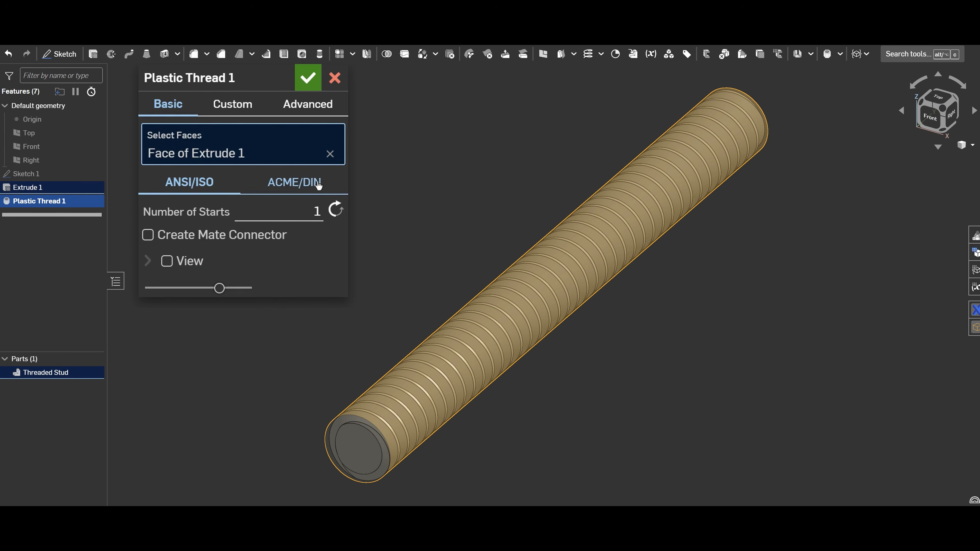
Change the stud's thread to ACME/DIN with 5 starts and a mate connector, and accept the feature.
left_click(954, 116)
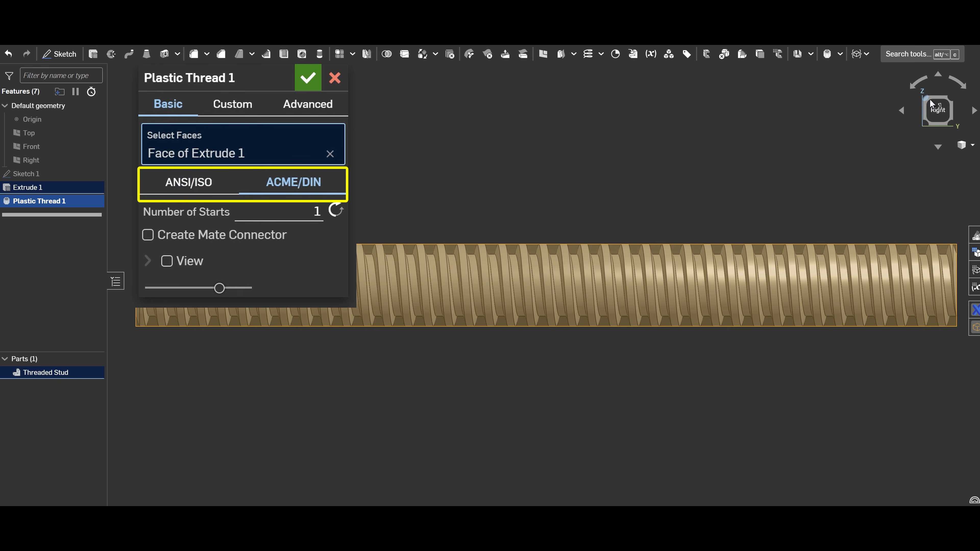
left_click(927, 100)
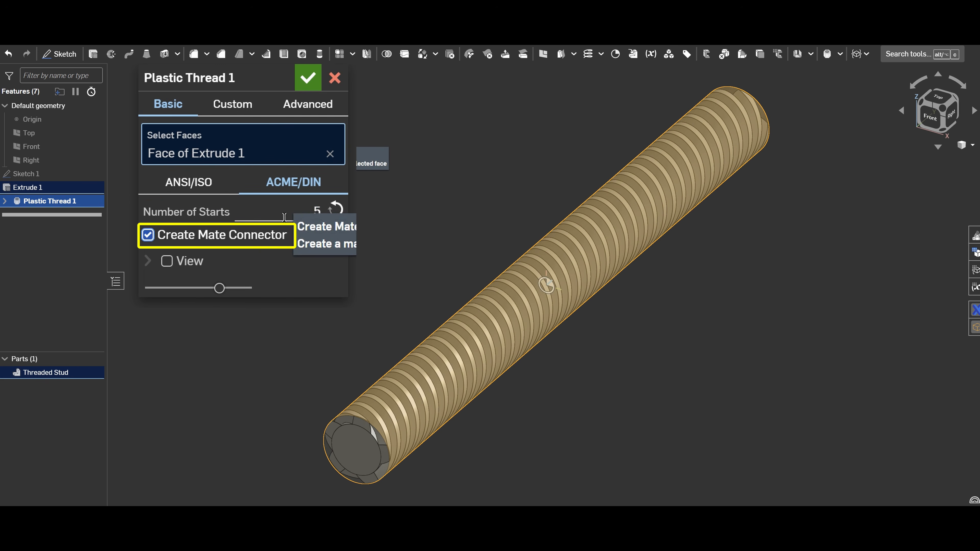
left_click(308, 78)
left_click(951, 122)
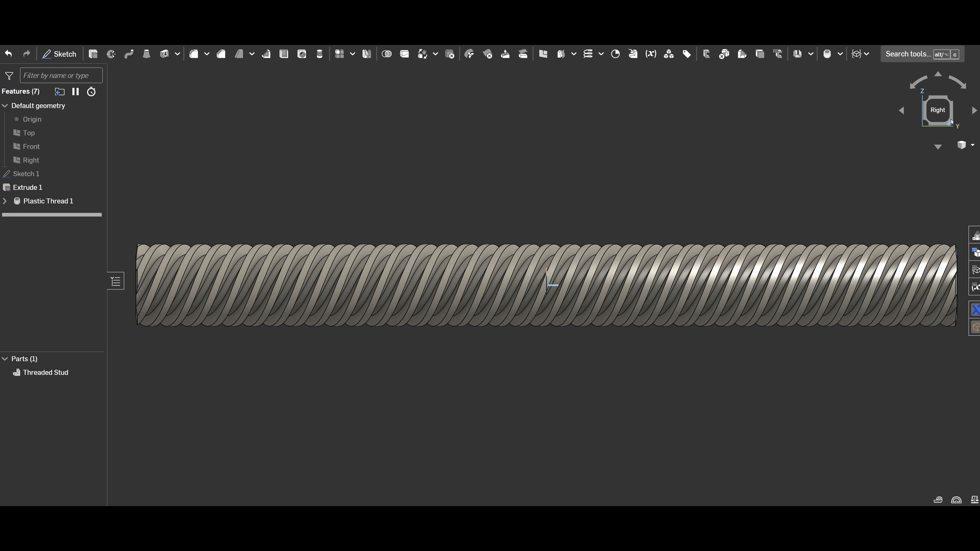
right_click_drag(649, 184, 681, 200)
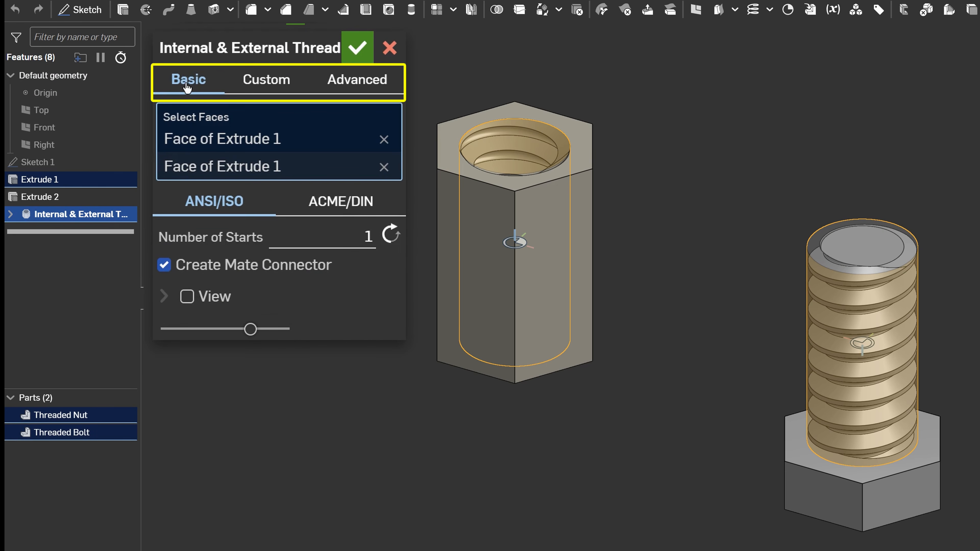
Switch the nut and bolt thread to custom settings with a 0.1 in pitch, trying out a 0.25 in thread length.
left_click(258, 80)
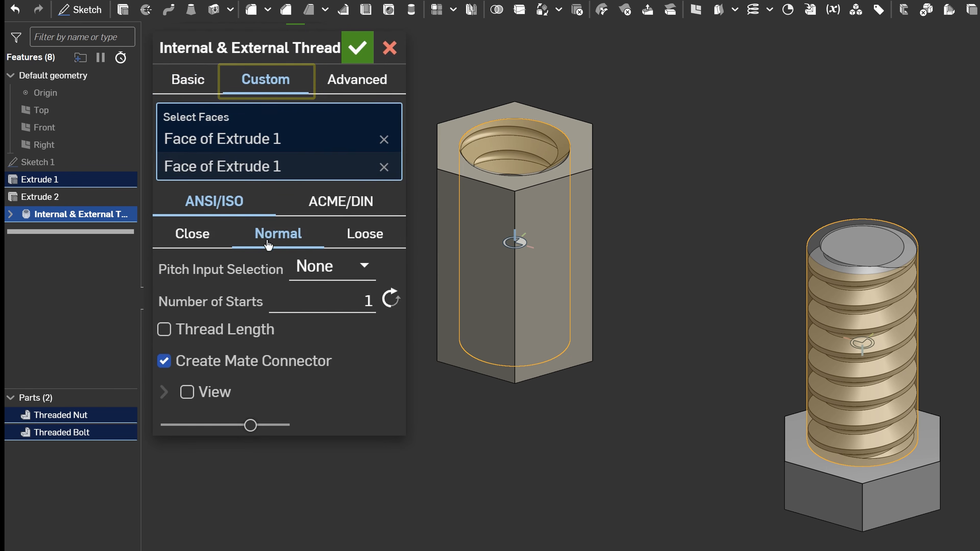
left_click(331, 267)
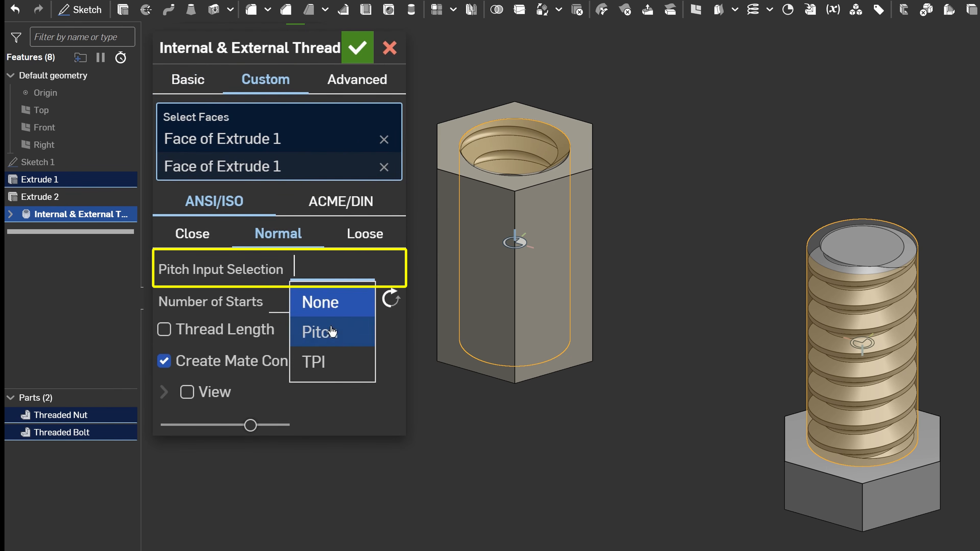
left_click(328, 334)
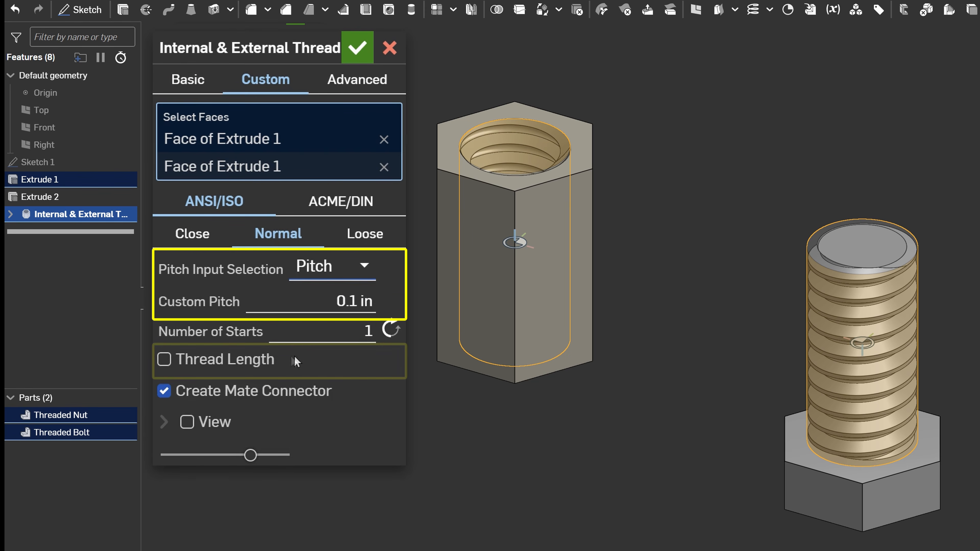
left_click(261, 363)
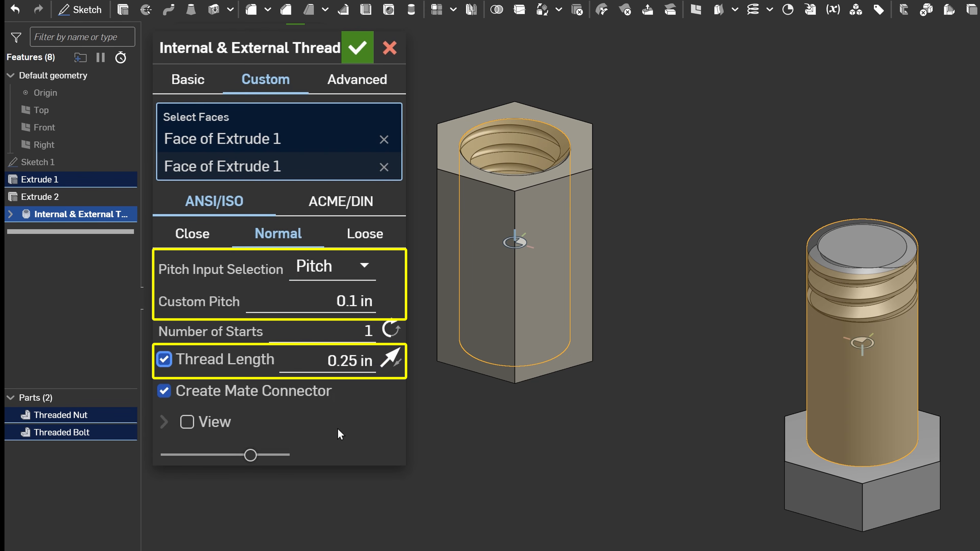
left_click(253, 360)
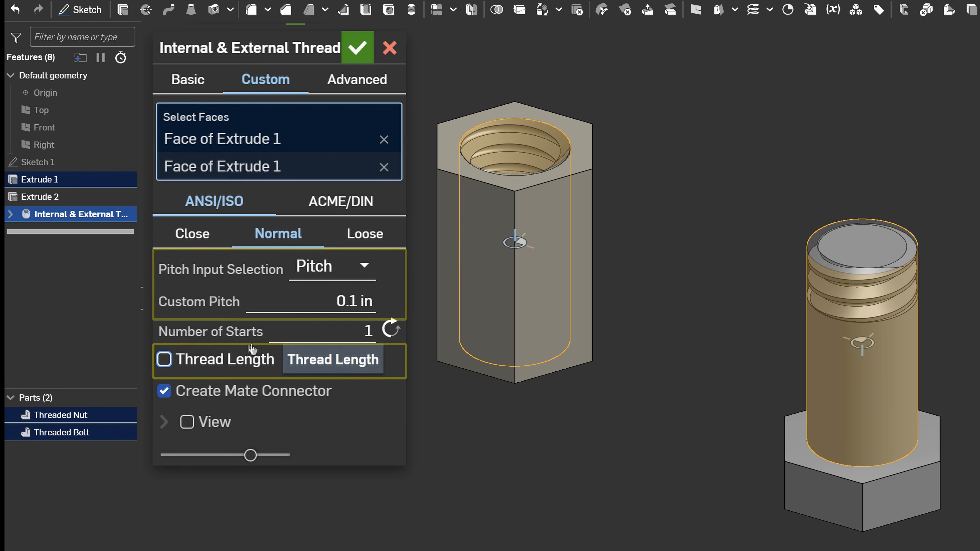
Preview the Close and Loose fits on the nut and bolt, keep the Normal fit, and accept the thread.
left_click(197, 242)
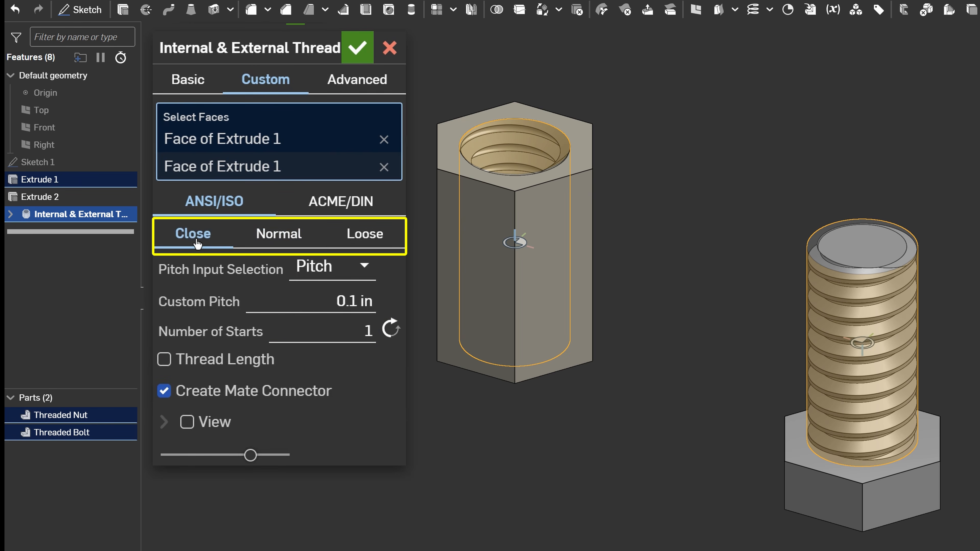
left_click(359, 235)
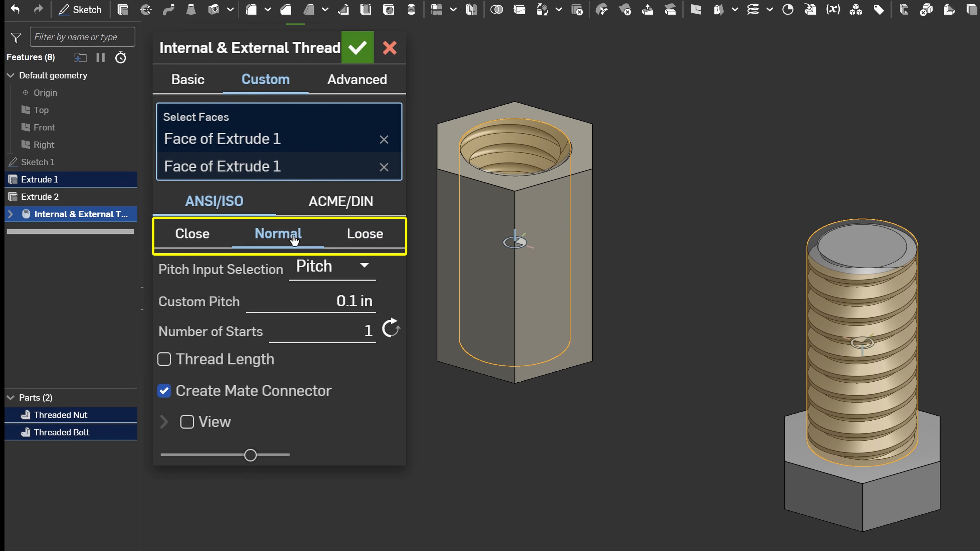
left_click(361, 50)
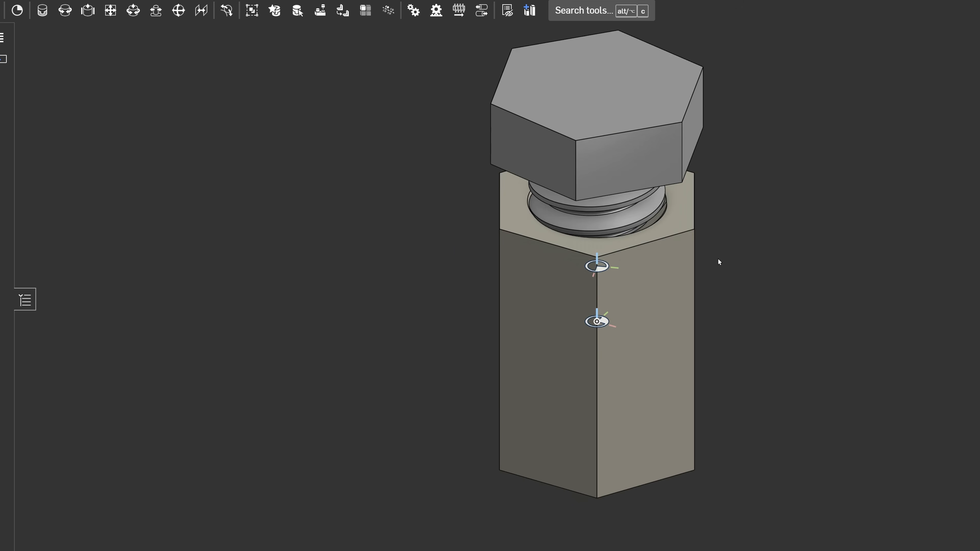
Section the assembled bolt and nut through their shared axis to examine how the threads engage.
right_click(666, 305)
left_click(597, 277)
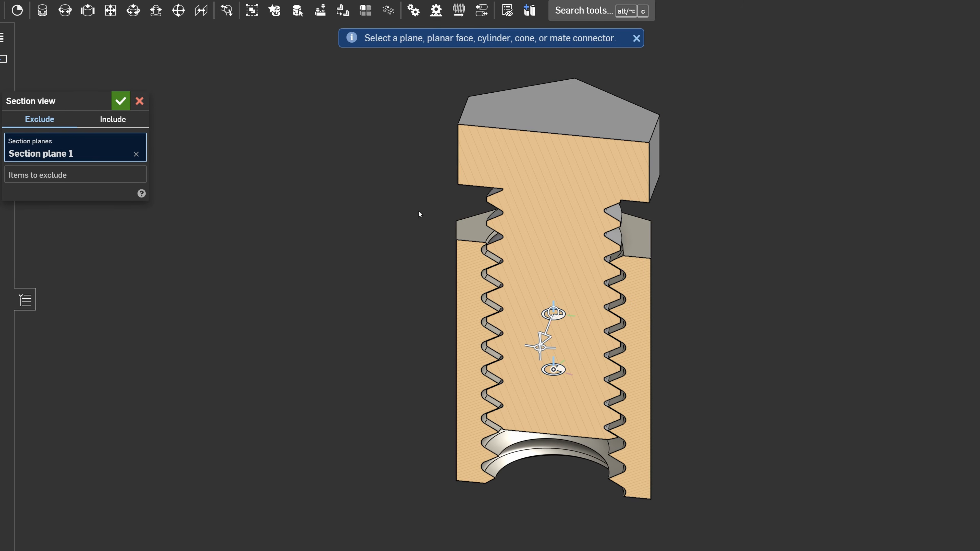
left_click(120, 103)
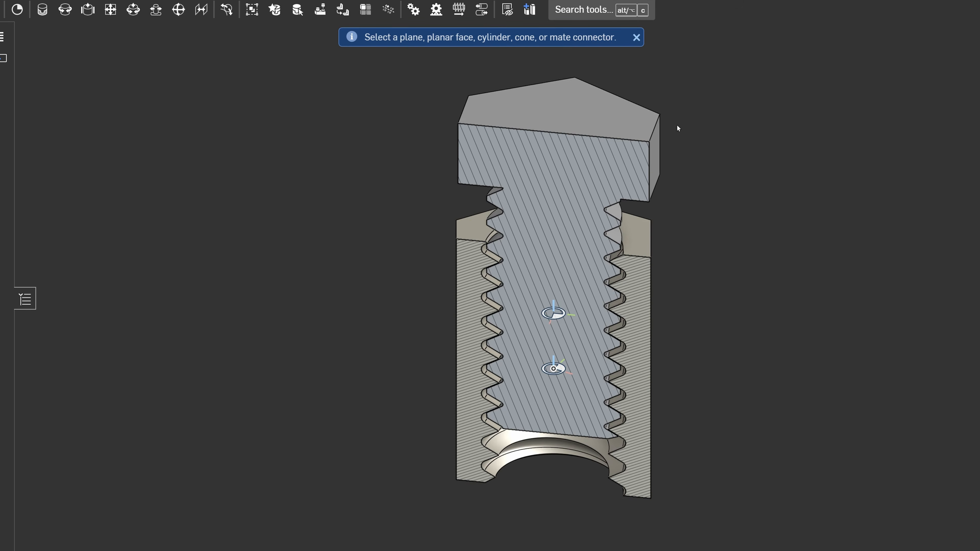
left_click(409, 219)
left_click_drag(576, 415, 578, 439)
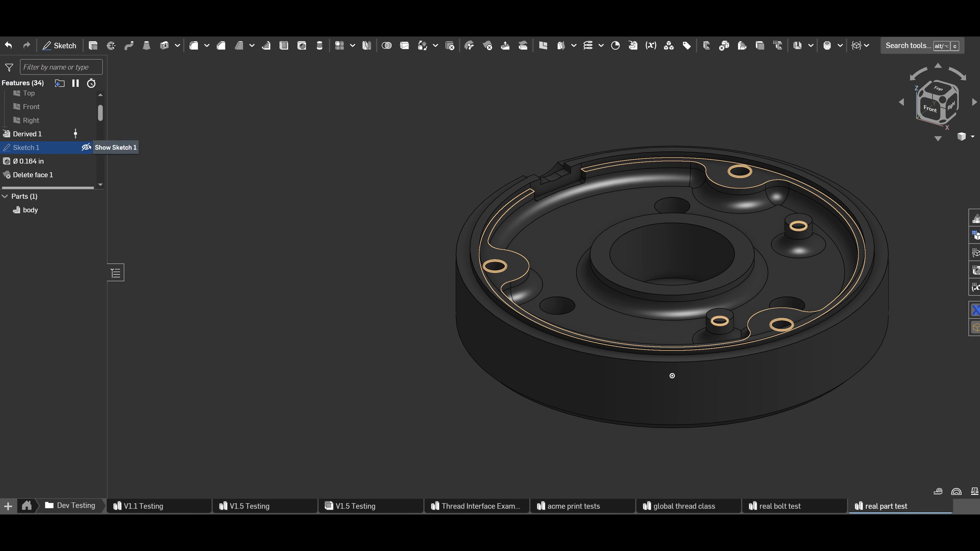
Show Sketch 1 and drill 3 mm blind holes 0.4 in deep in the two raised bosses, starting from a boss top face.
left_click(86, 147)
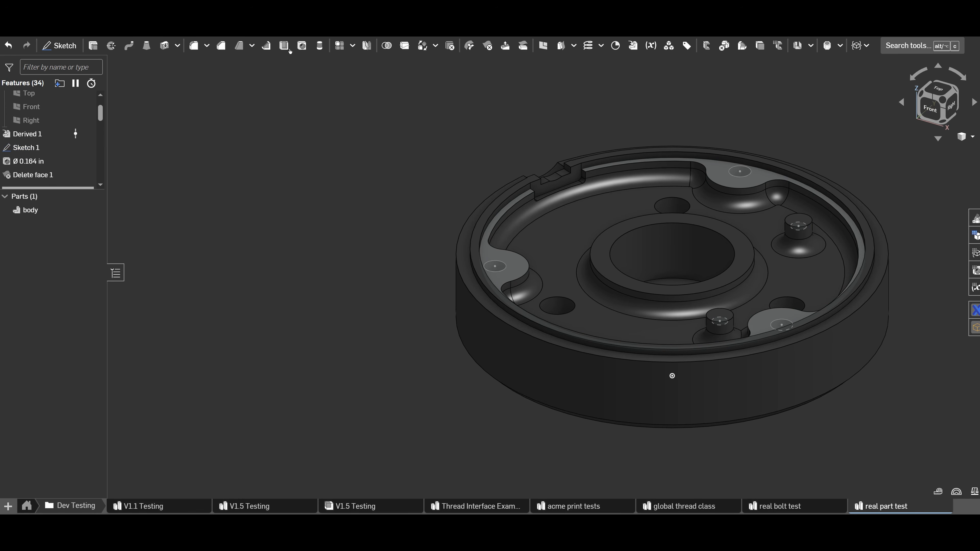
left_click(301, 46)
left_click(720, 315)
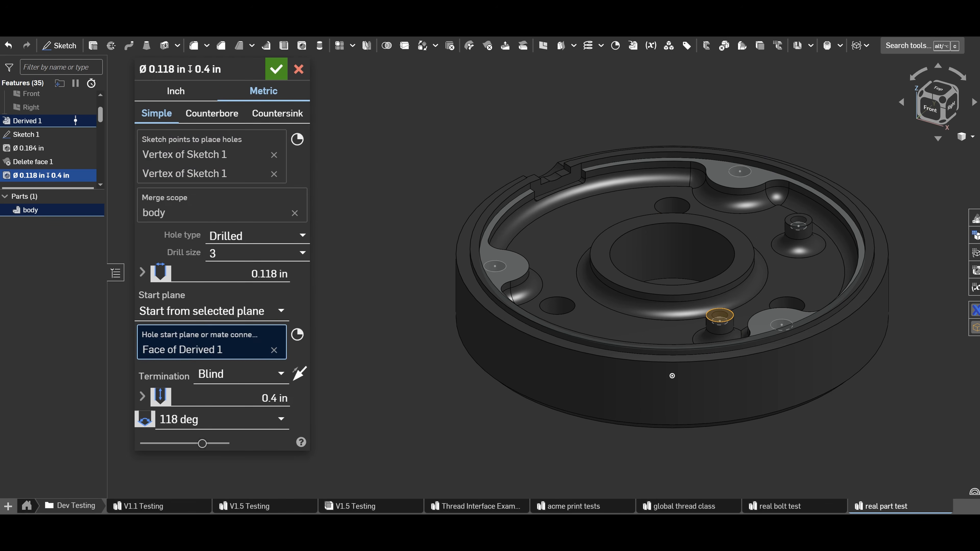
left_click(285, 76)
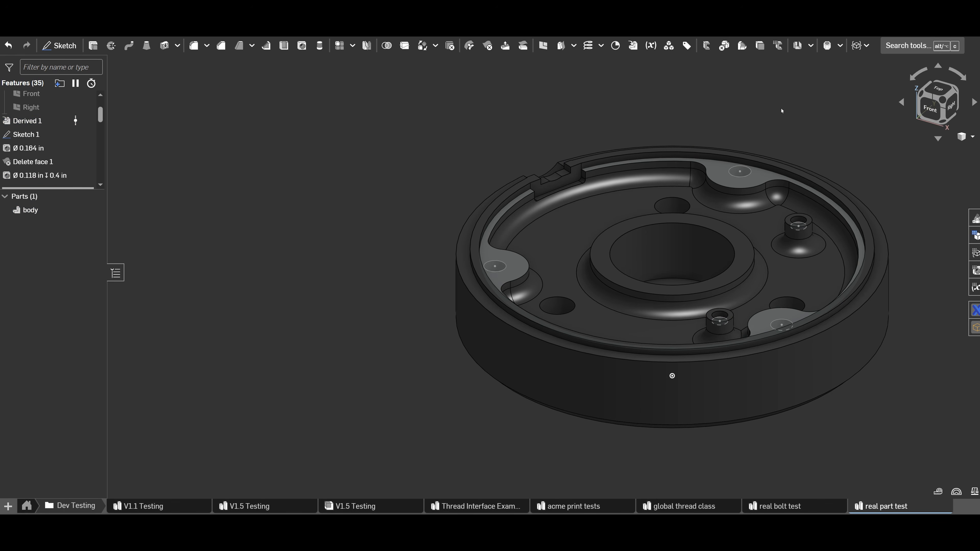
Add ANSI/ISO plastic threads with Normal fit and a 0.5 mm custom pitch to the two boss holes.
left_click(856, 45)
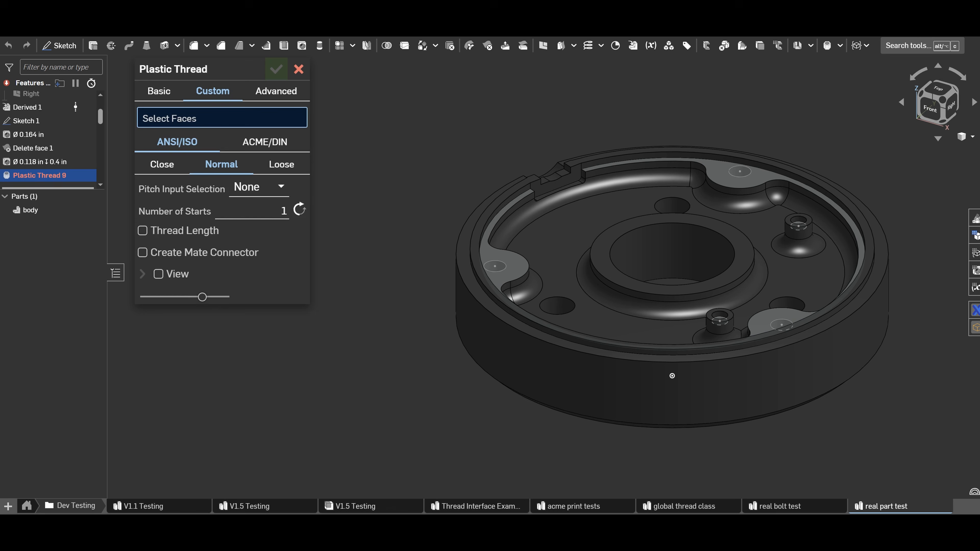
left_click(720, 329)
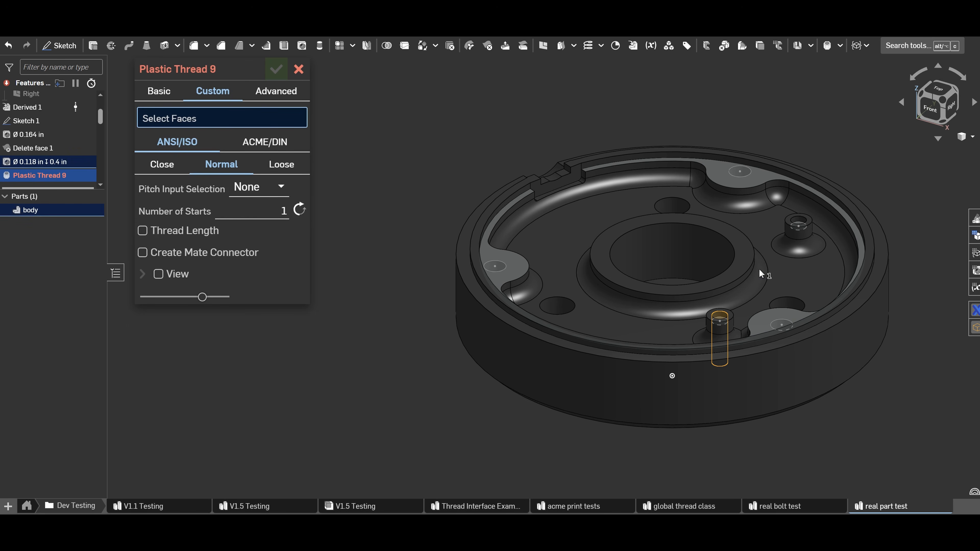
left_click(797, 225)
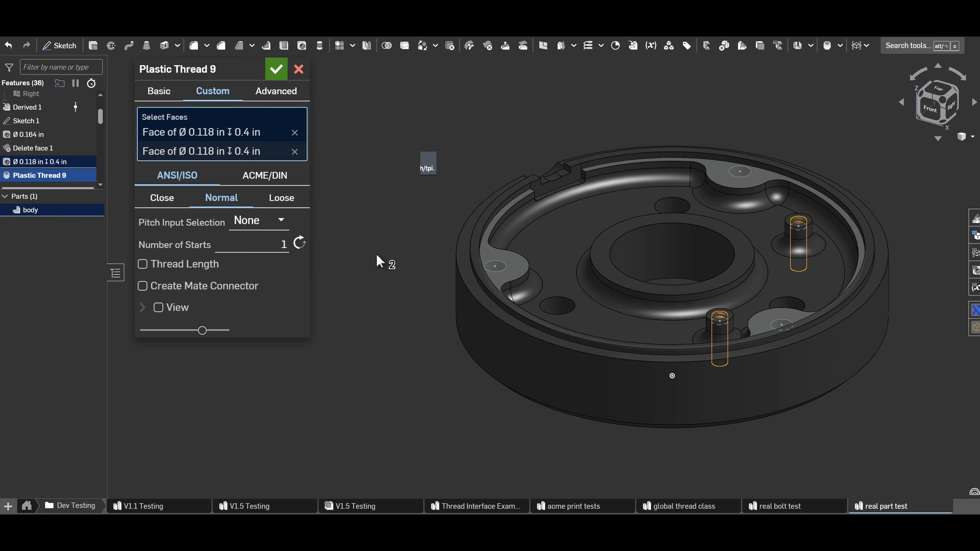
left_click(257, 220)
left_click(253, 263)
left_click(248, 244)
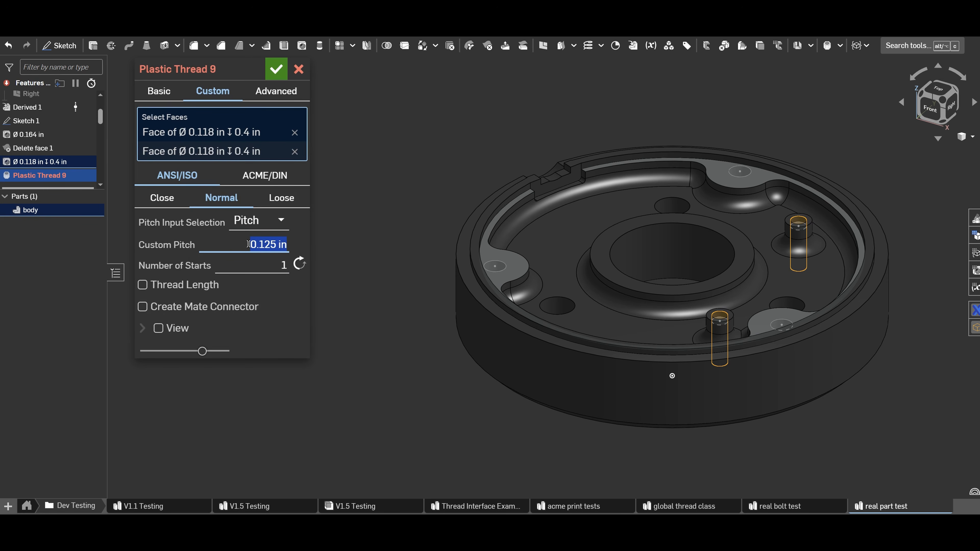
type("0.5 mm")
key("Return")
left_click(277, 69)
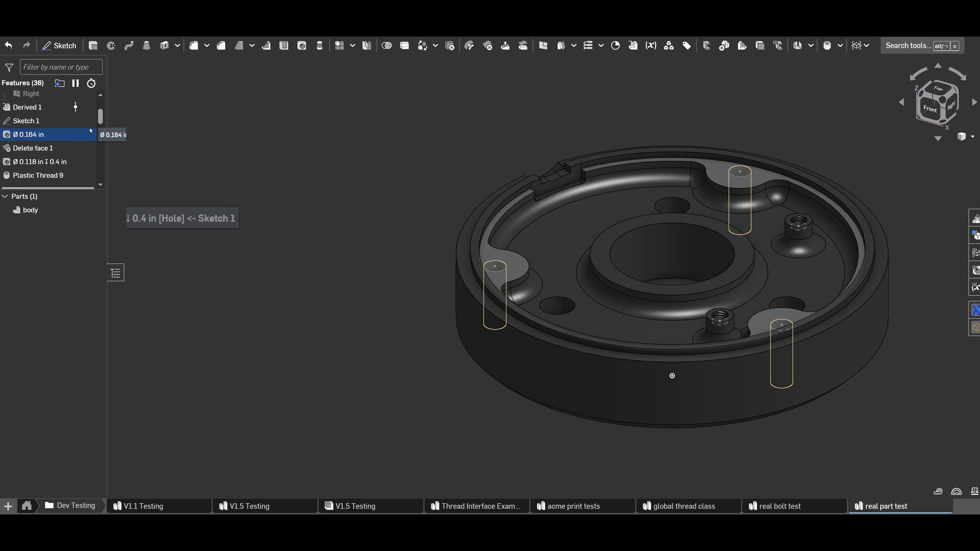
Hide Sketch 1 and add Normal-fit ANSI/ISO plastic threads at 32 TPI to the three 0.164 in holes.
left_click(86, 121)
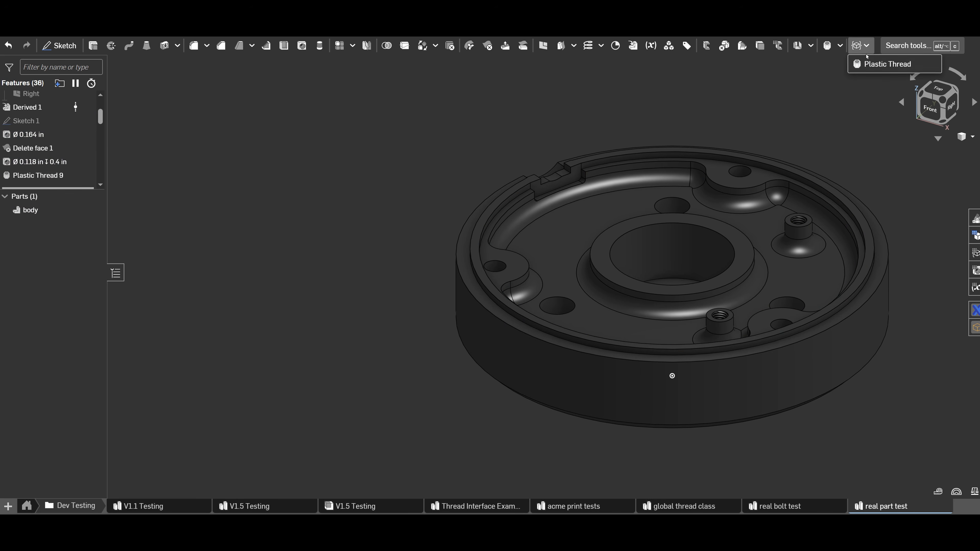
left_click(740, 201)
left_click(827, 45)
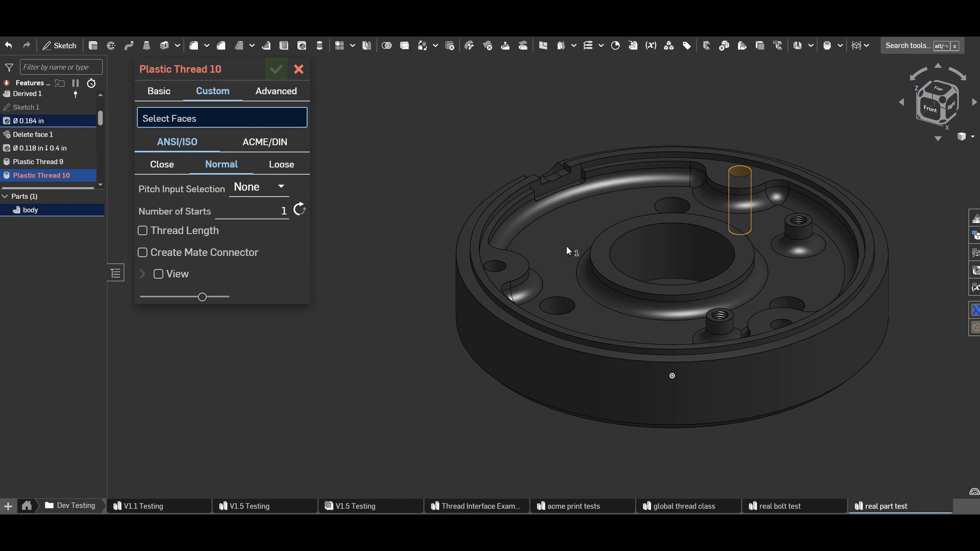
left_click(485, 275)
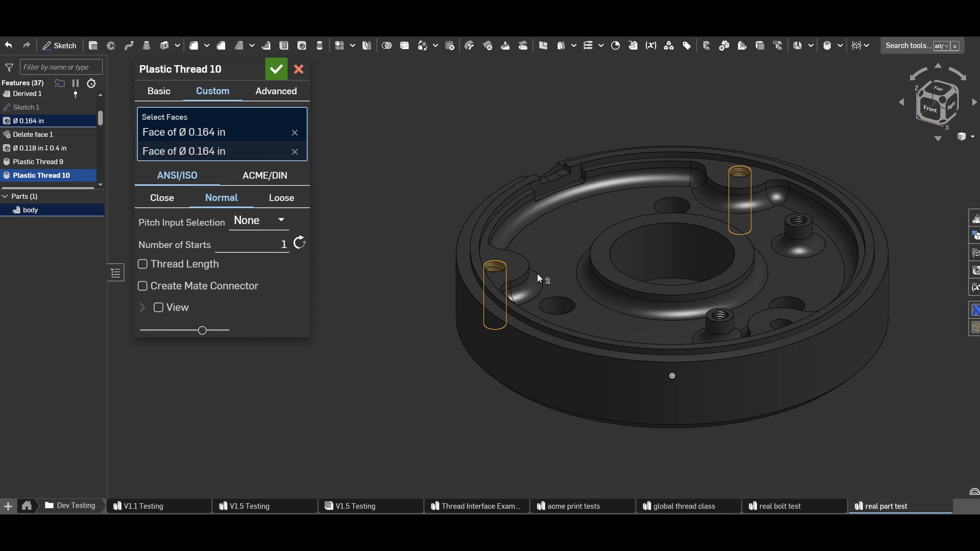
left_click(772, 327)
left_click(256, 240)
left_click(249, 306)
left_click(261, 270)
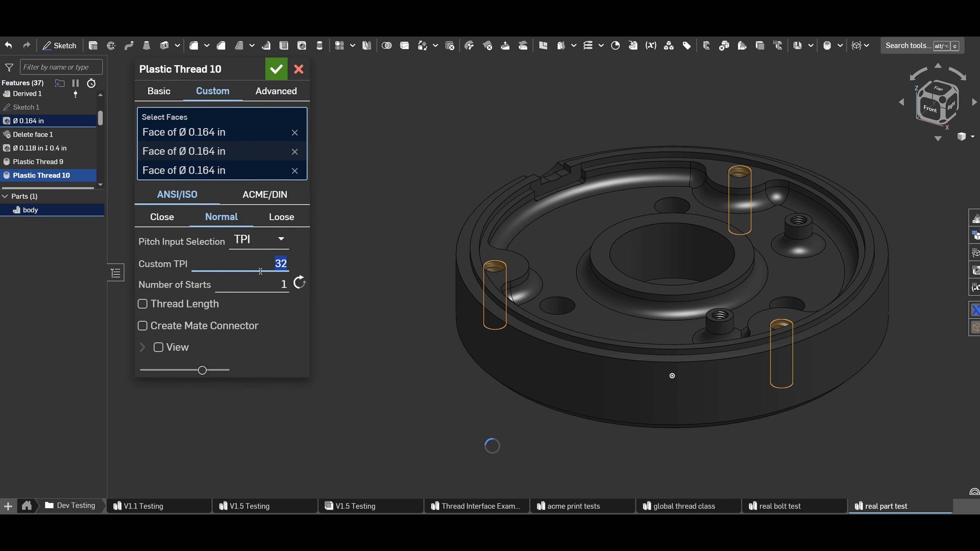
left_click(274, 70)
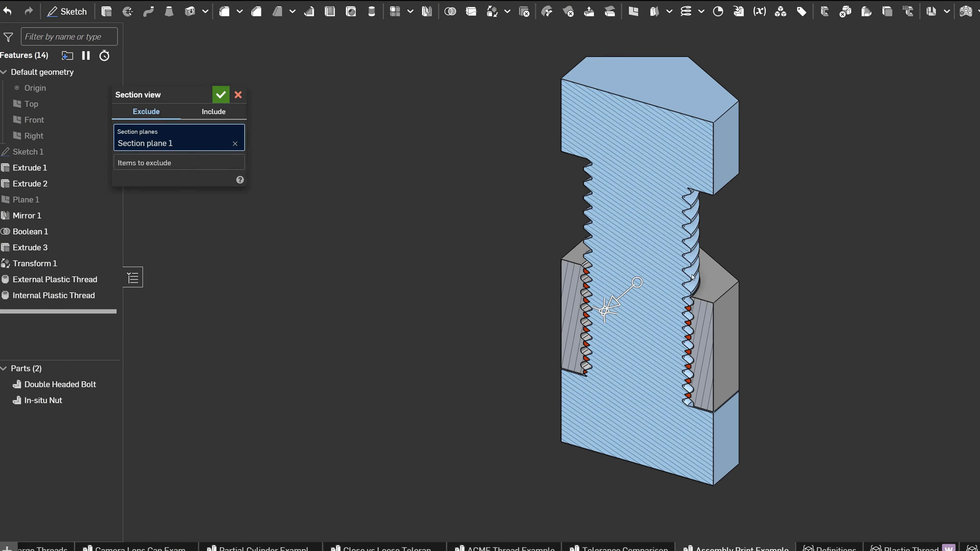
Accept the section view of the double-headed bolt and in-situ nut, and examine their thread overlap from the front.
left_click(218, 96)
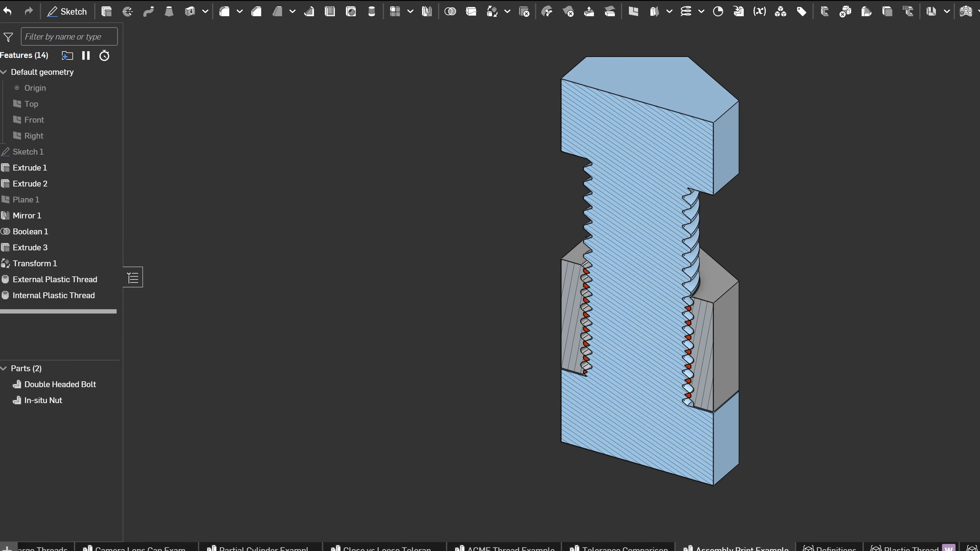
key("shift+1")
scroll(671, 367, "up", 5)
middle_click_drag(942, 354, 916, 286)
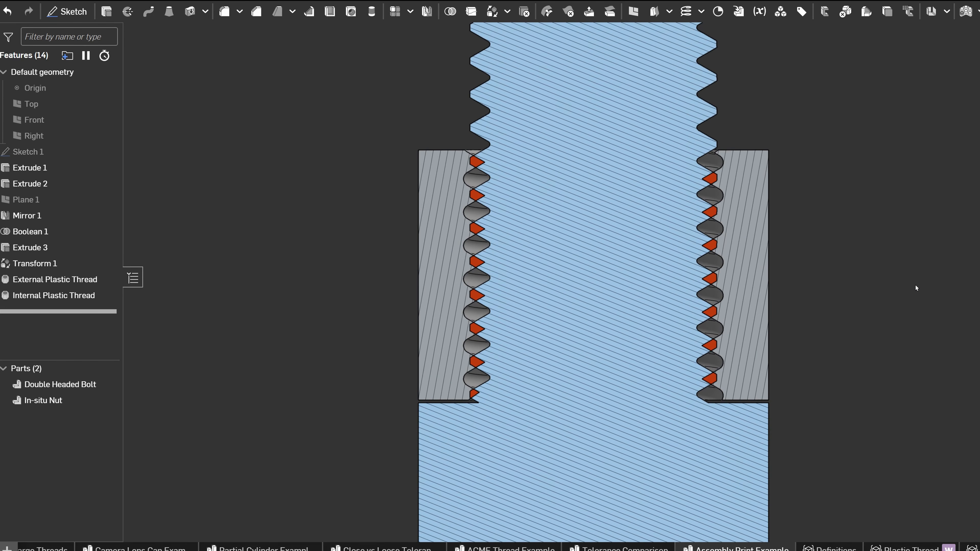
Edit the in-situ nut's internal thread in its advanced options and rotate the thread with the rotation manipulator.
double_click(73, 297)
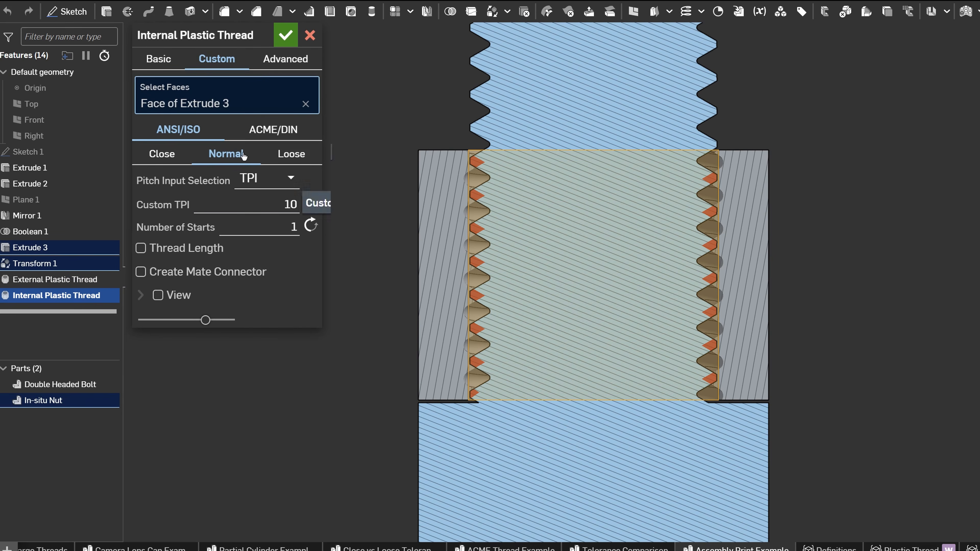
left_click(268, 63)
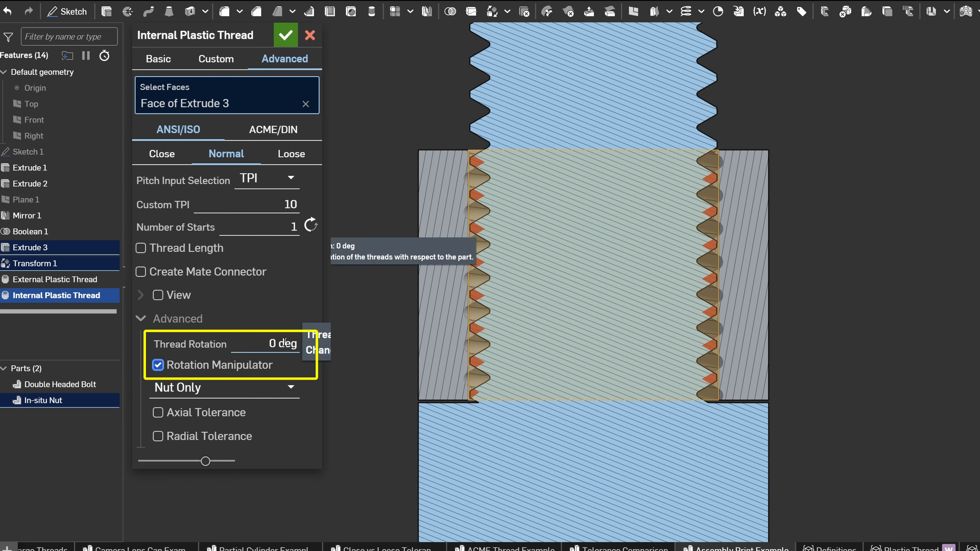
right_click_drag(527, 276, 491, 309)
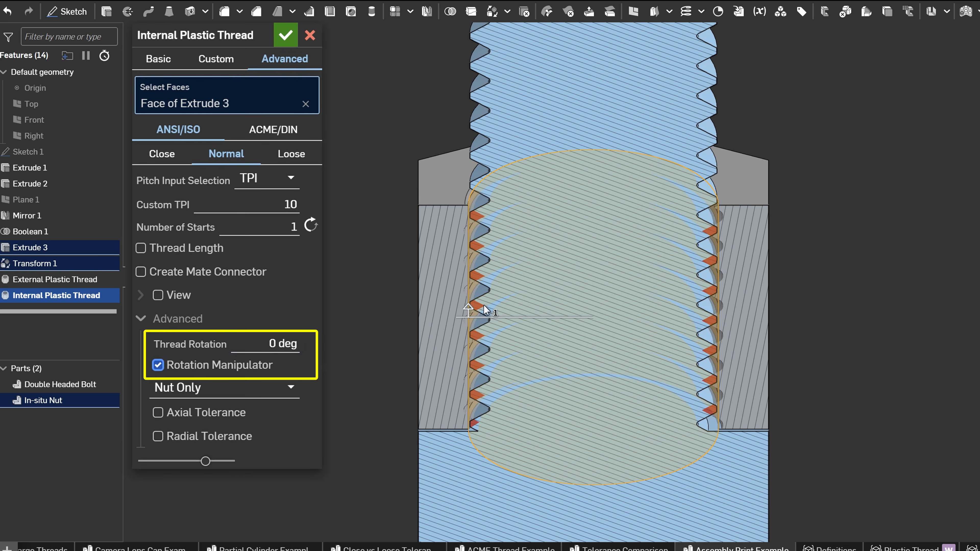
left_click_drag(467, 314, 641, 335)
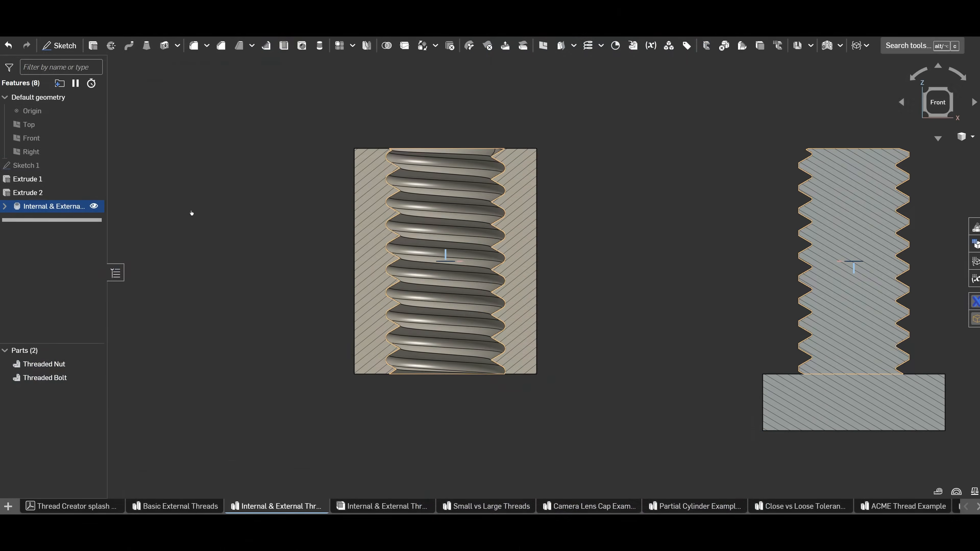
Edit the combined internal and external thread, compare its Nut Only and Nut & Bolt tolerance settings, and choose Nut & Bolt.
double_click(55, 207)
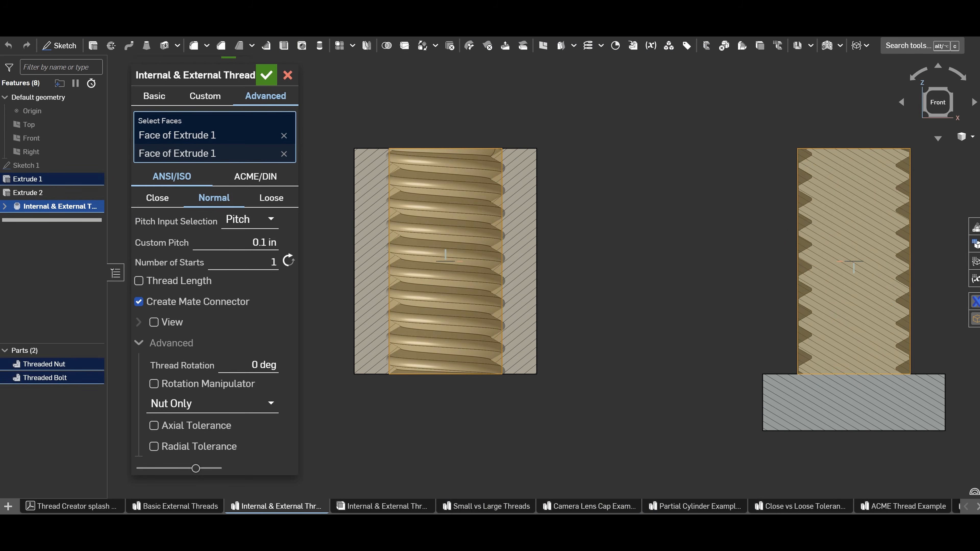
left_click(261, 409)
left_click(242, 450)
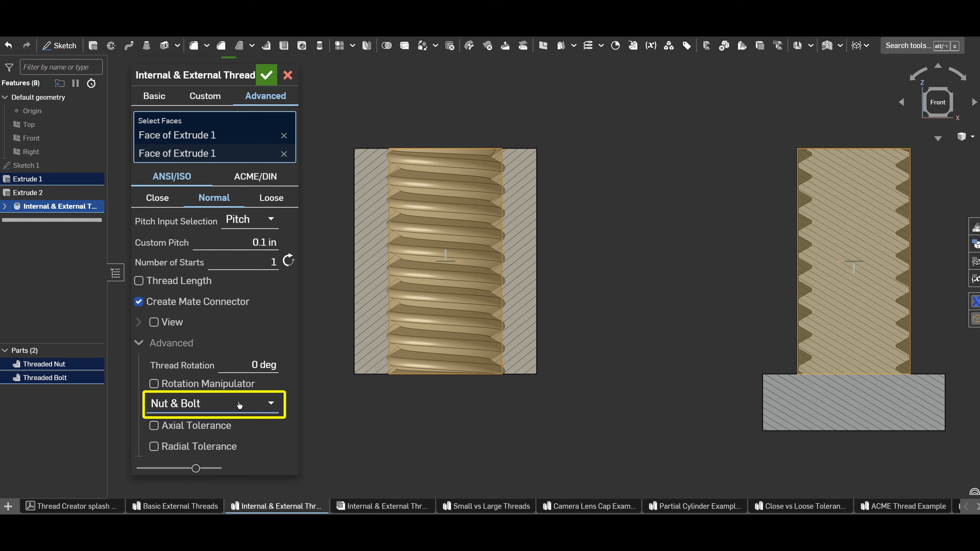
left_click(239, 405)
left_click(232, 425)
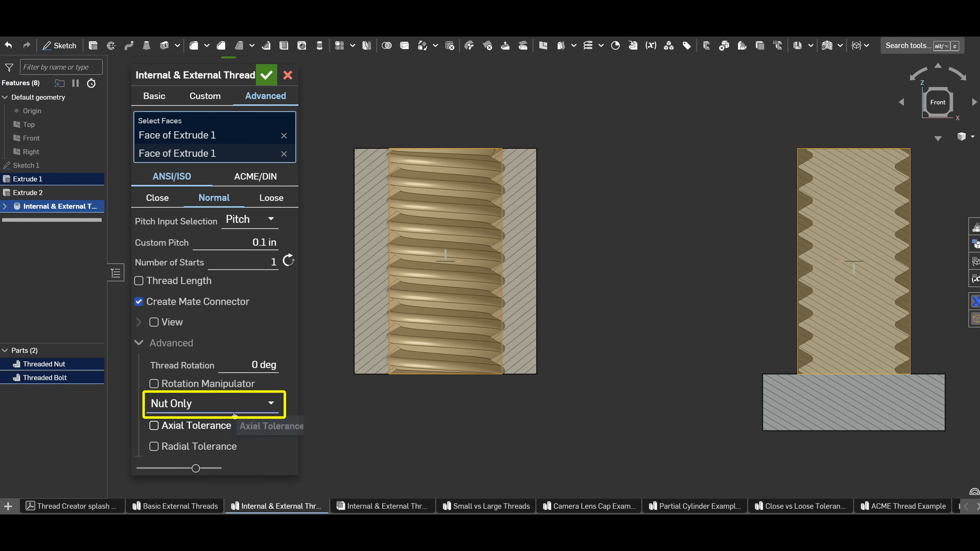
left_click(241, 404)
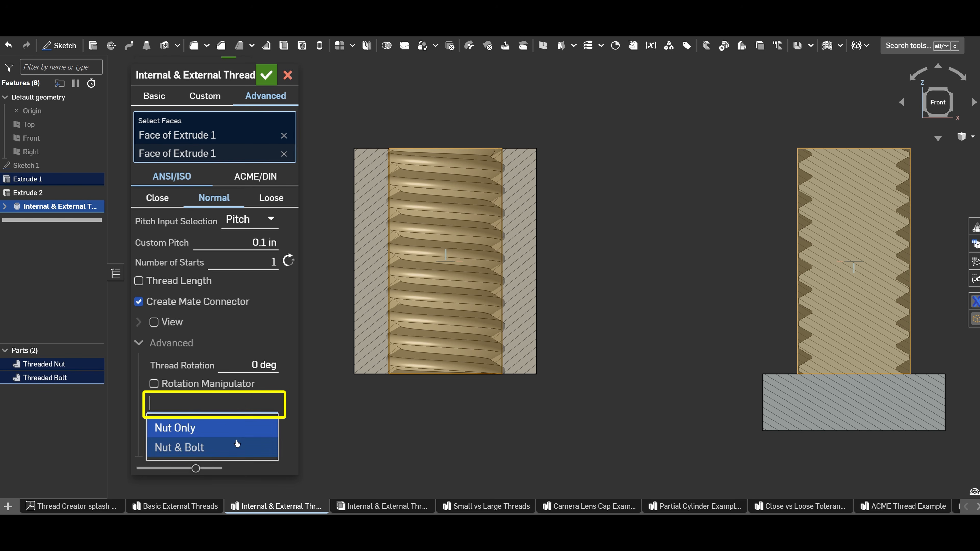
left_click(236, 443)
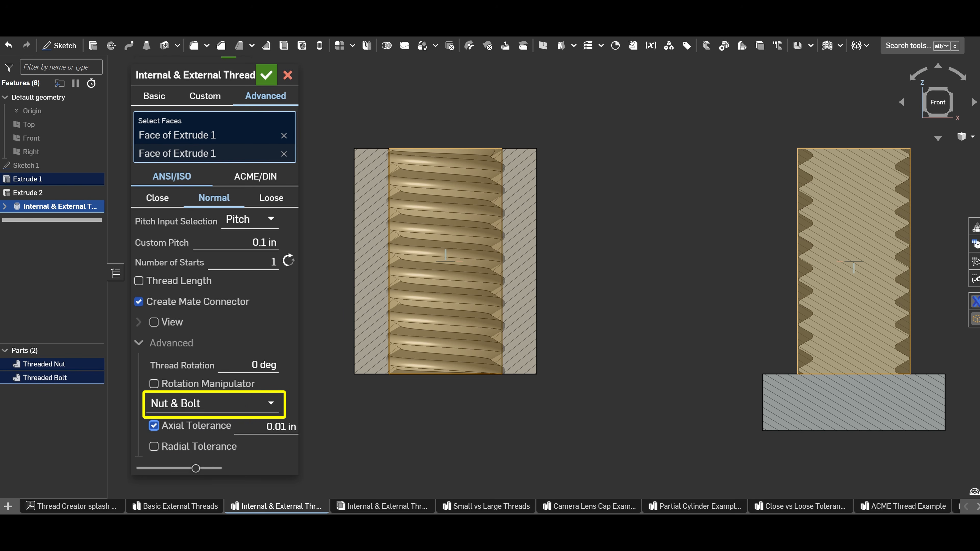
Try axial tolerances of 0.04 and 0.02 in, return to 0.01 in, and enable a 0.01 in radial tolerance.
left_click(276, 427)
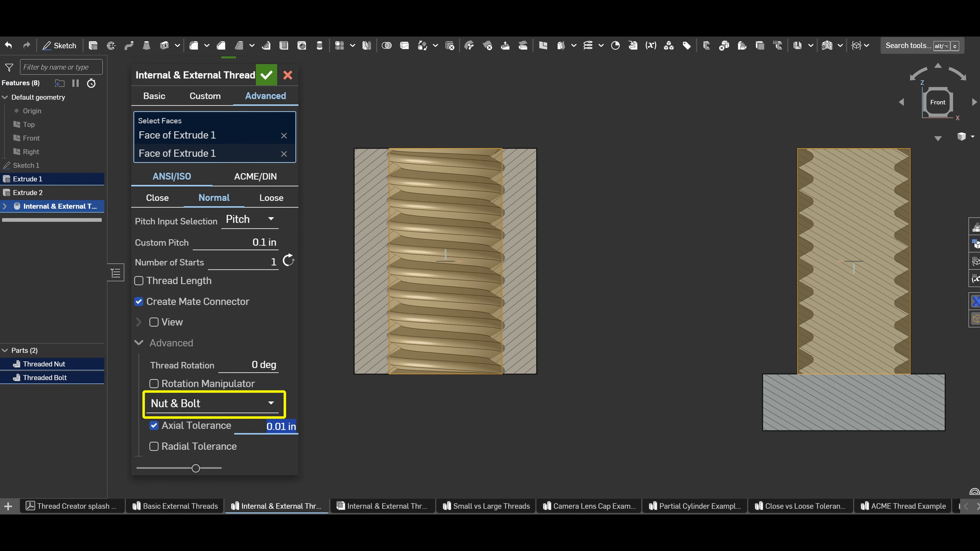
type(".04")
key("Return")
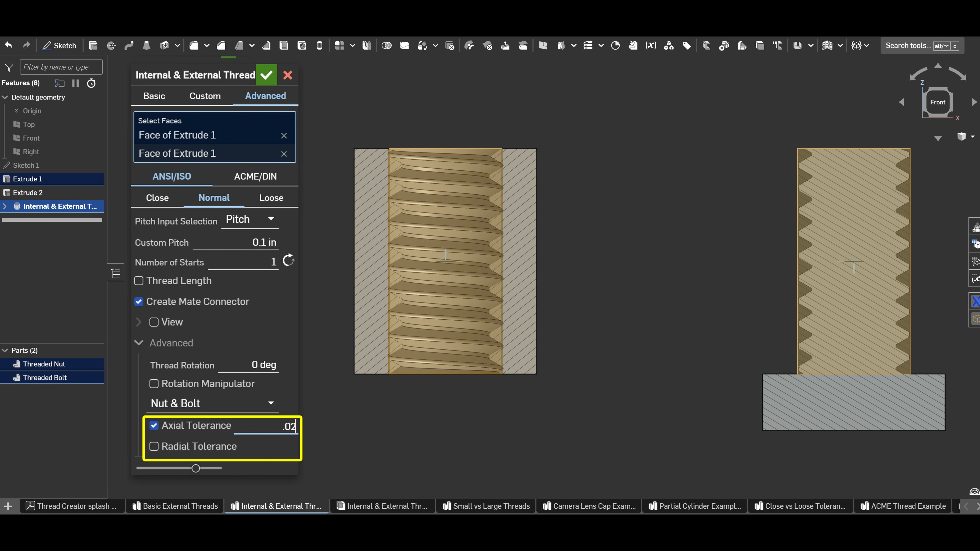
left_click(250, 448)
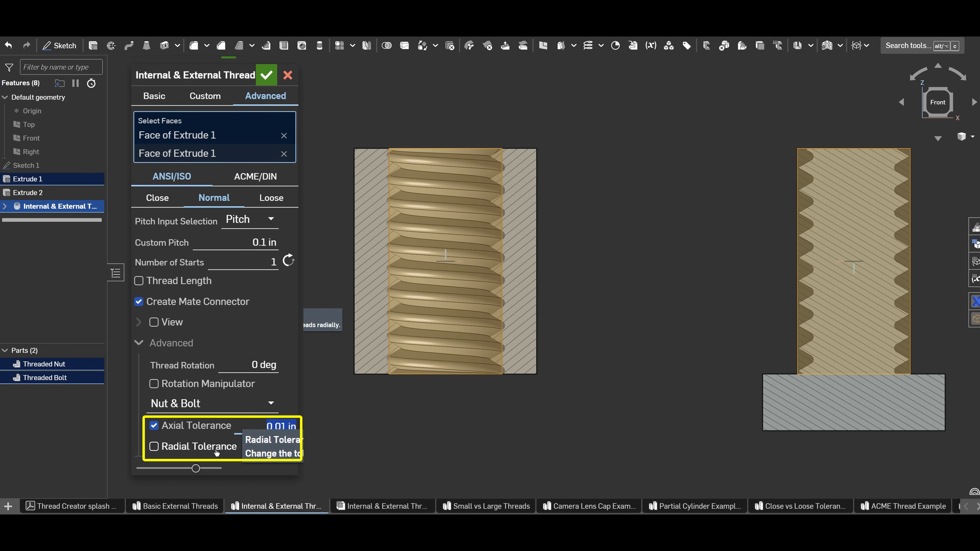
left_click(277, 447)
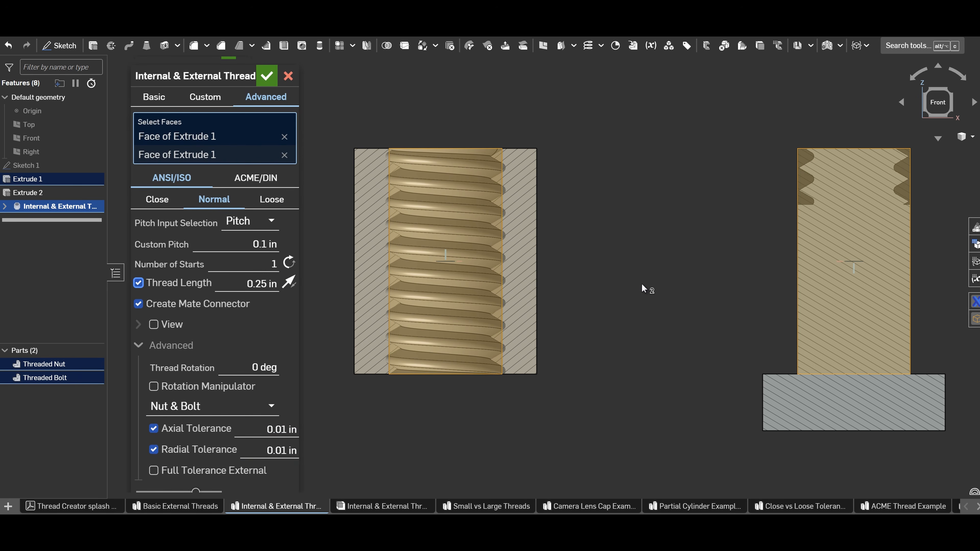
Enable Full Tolerance External on the 0.25 in long thread, turn off axial and radial tolerances, and accept the feature.
scroll(861, 220, "up", 5)
scroll(846, 228, "up", 1)
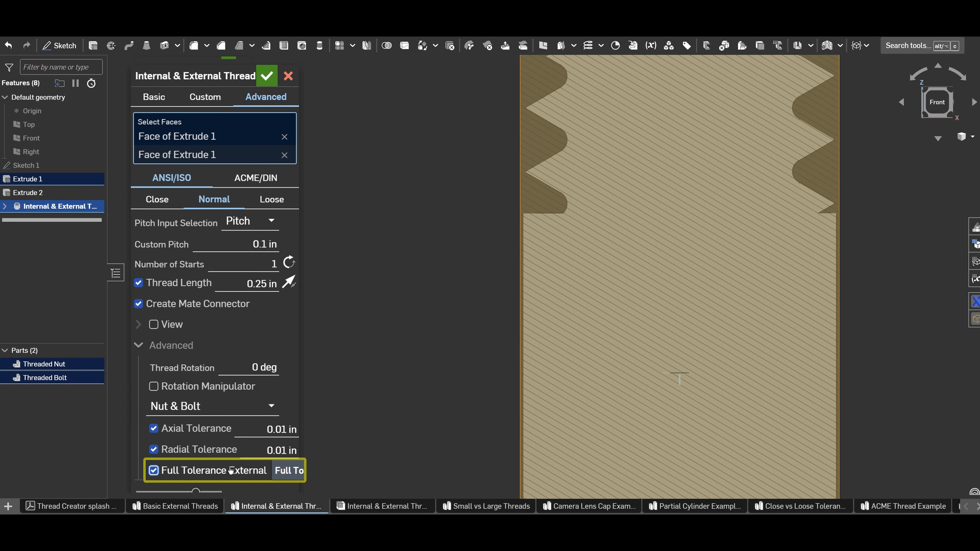
left_click(204, 434)
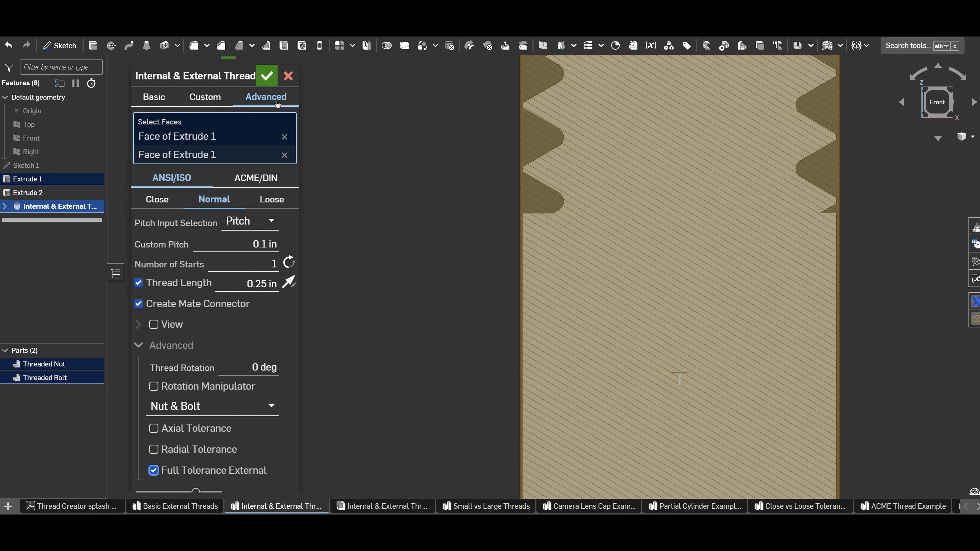
left_click(267, 77)
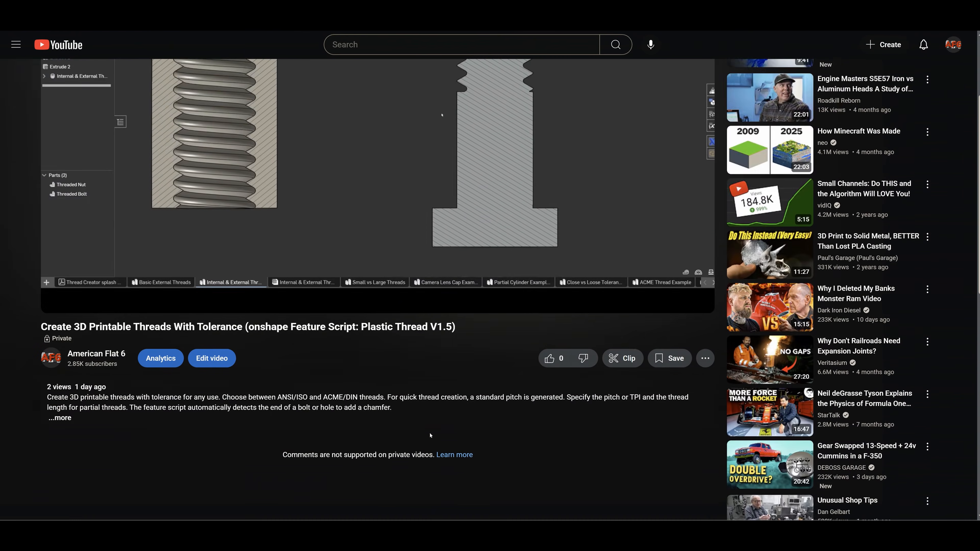
Open the Onshape Plastic Thread document from the YouTube video's description and add its Plastic Thread custom feature.
scroll(430, 436, "down", 3)
left_click(295, 274)
left_click(232, 292)
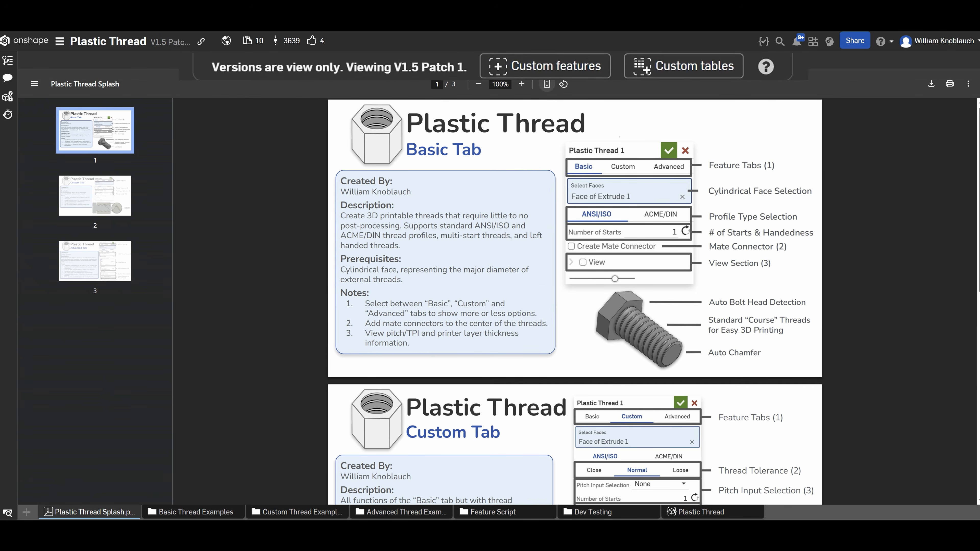
left_click(569, 72)
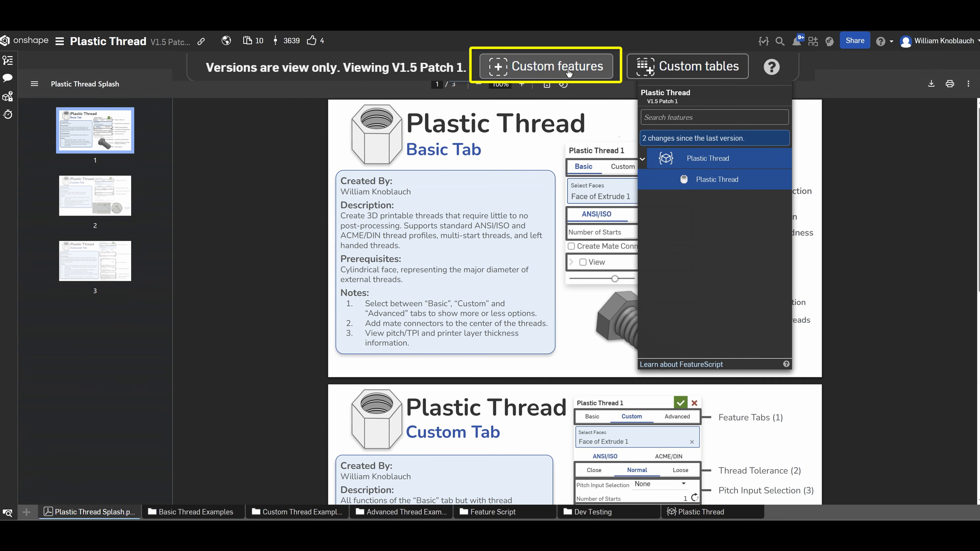
left_click(708, 181)
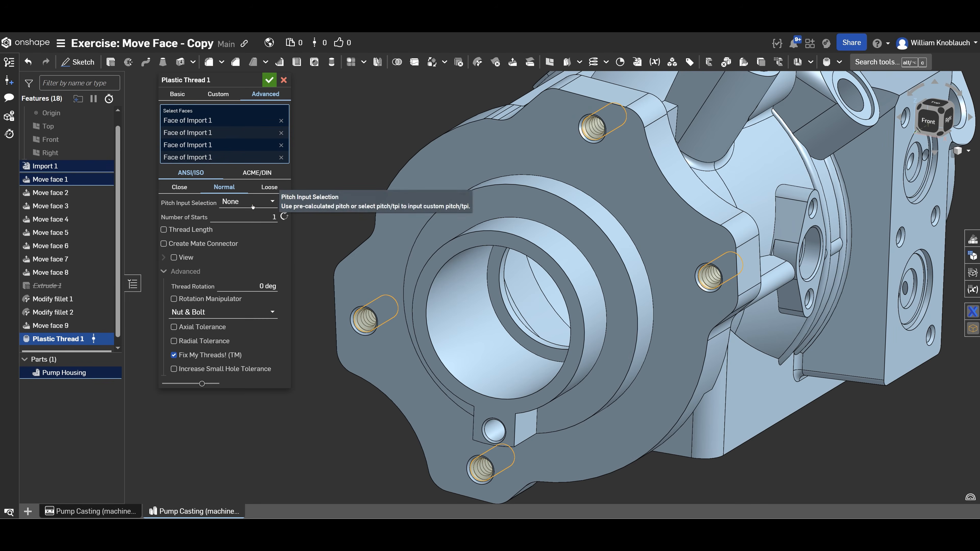
Set a 1 mm custom pitch for the threads in the pump housing's four front flange holes and accept the feature.
left_click(247, 202)
left_click(232, 231)
left_click(244, 219)
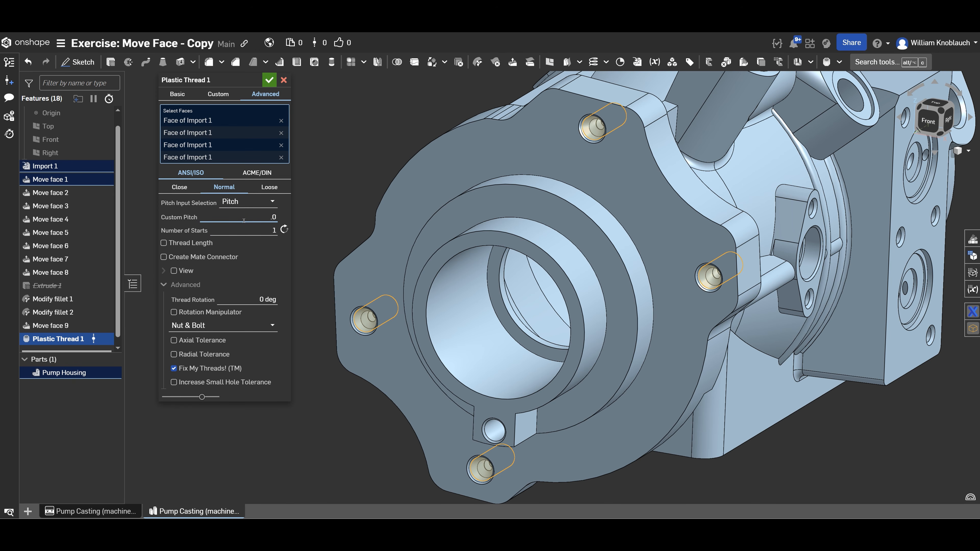
type("1mm")
key("Return")
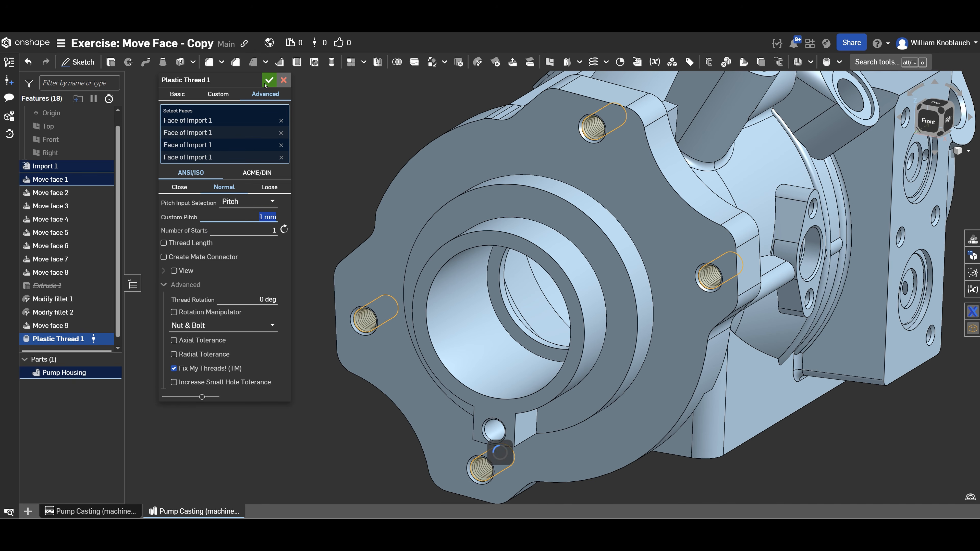
key("Return")
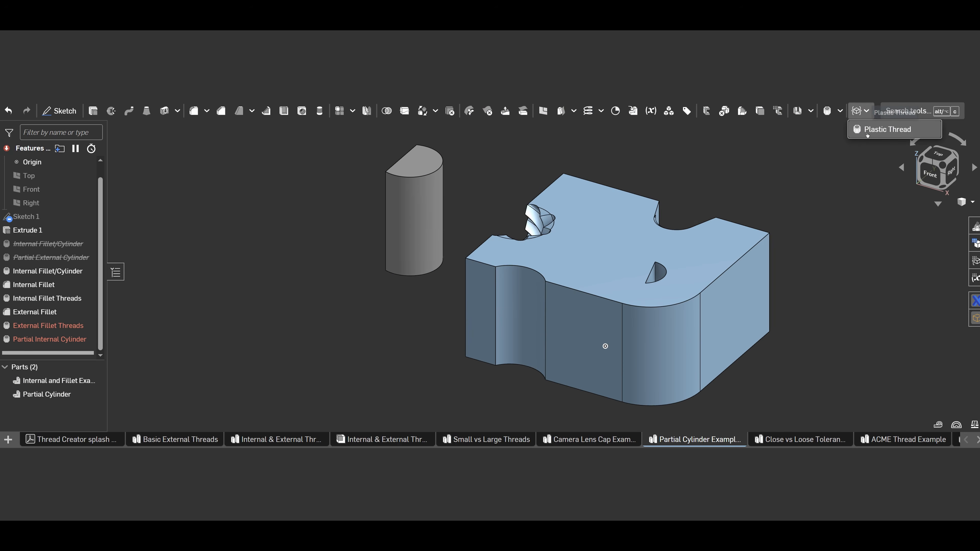
Add a three-start ANSI/ISO plastic thread to the block's concave face and the partial cylinder, with Thread Length enabled.
key("Return")
left_click(525, 289)
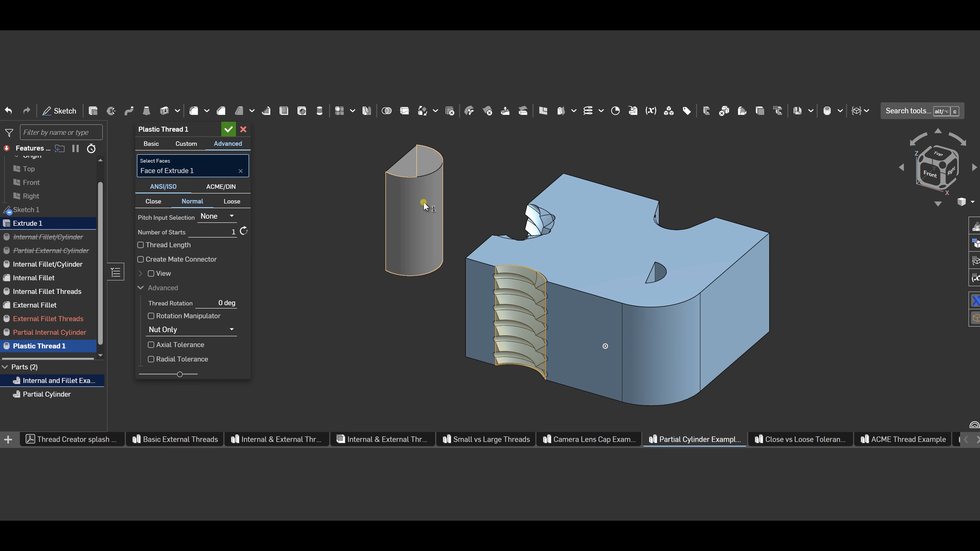
left_click(423, 202)
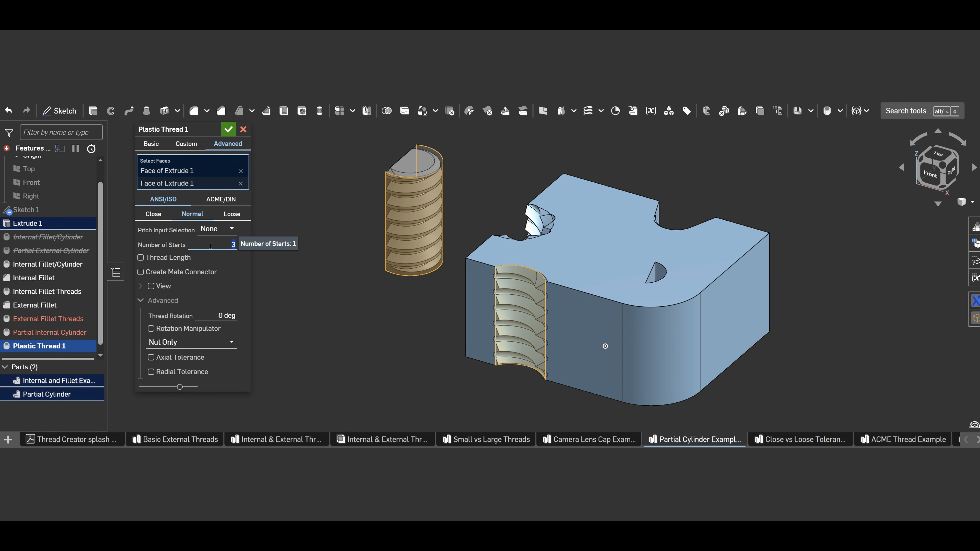
left_click(141, 257)
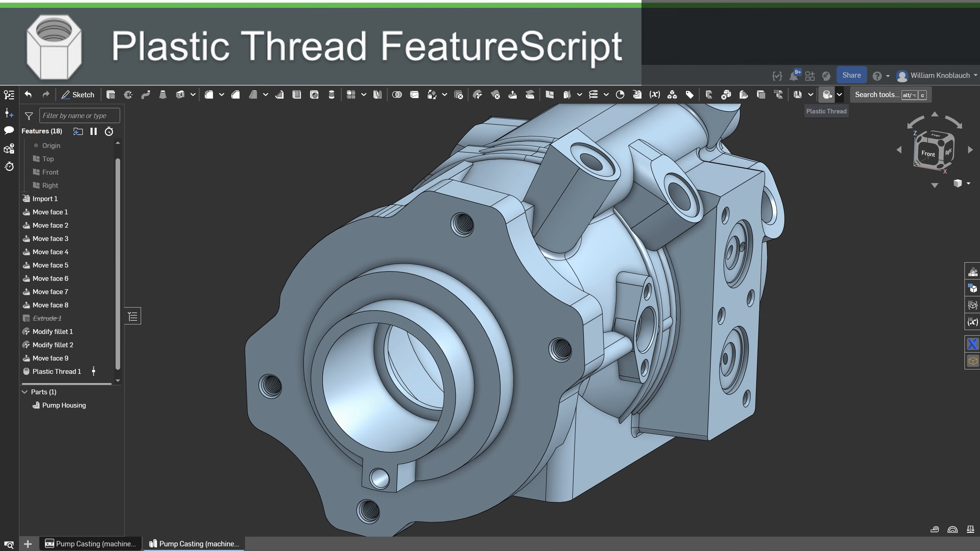
Add Normal-fit ANSI/ISO plastic threads at 32 TPI to the two small holes of the pump housing's side flange.
left_click(830, 96)
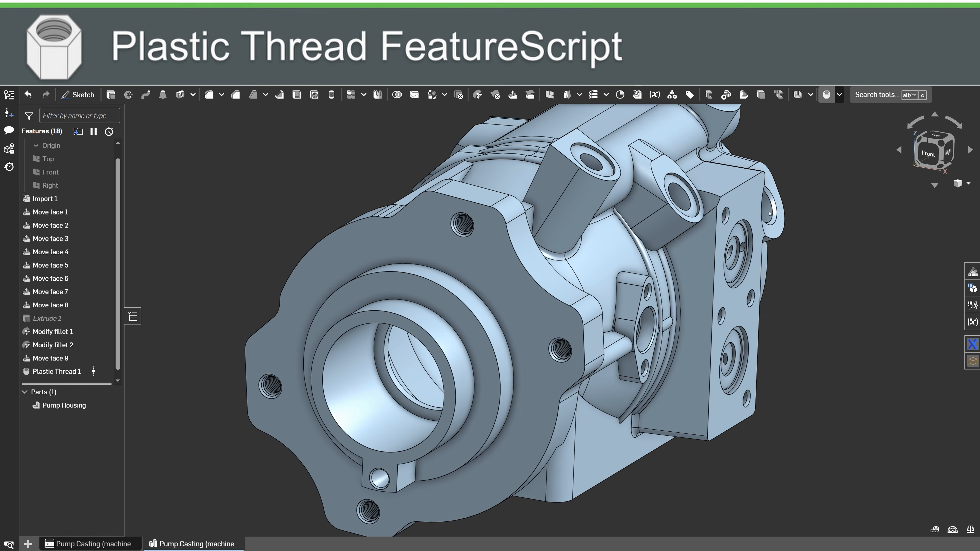
right_click_drag(676, 324, 613, 320)
scroll(639, 298, "up", 2)
scroll(639, 298, "up", 2)
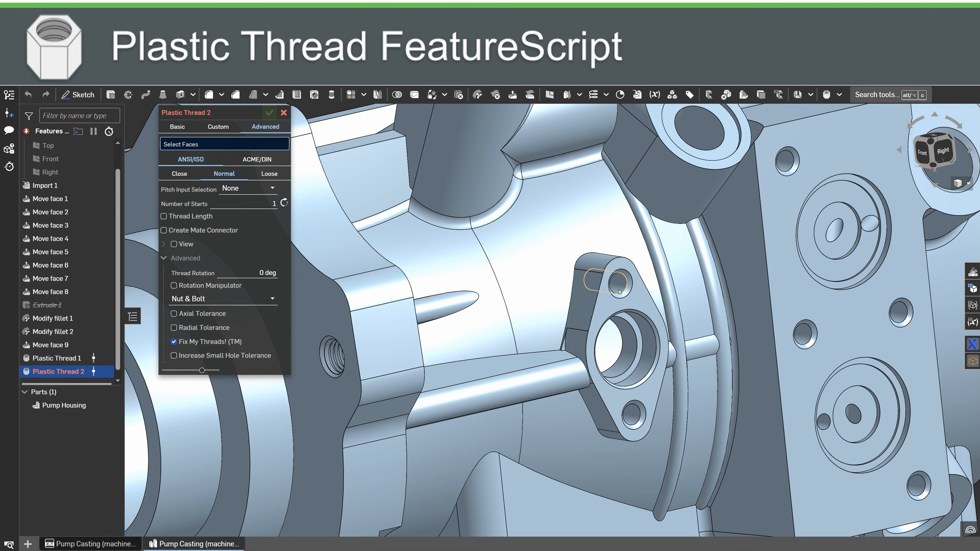
left_click(620, 295)
left_click(632, 414)
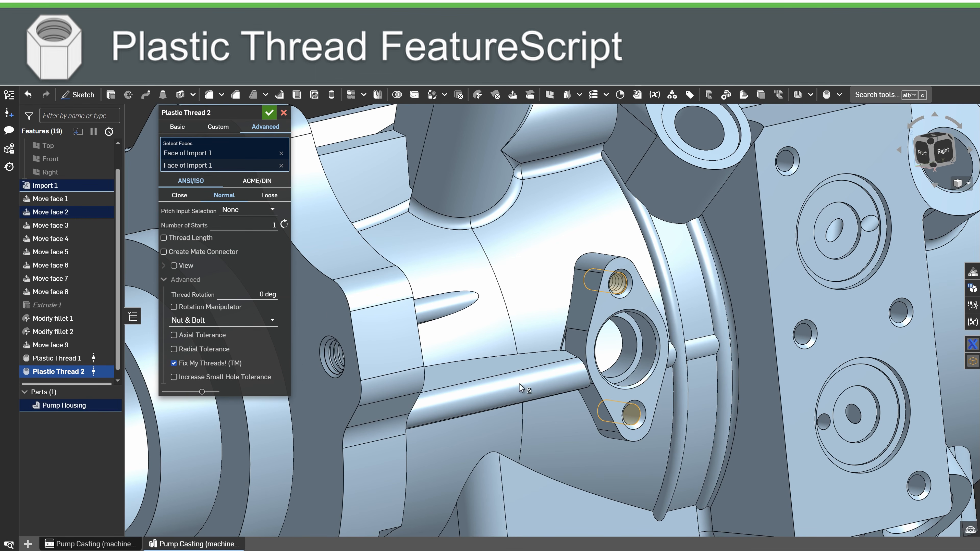
left_click(266, 210)
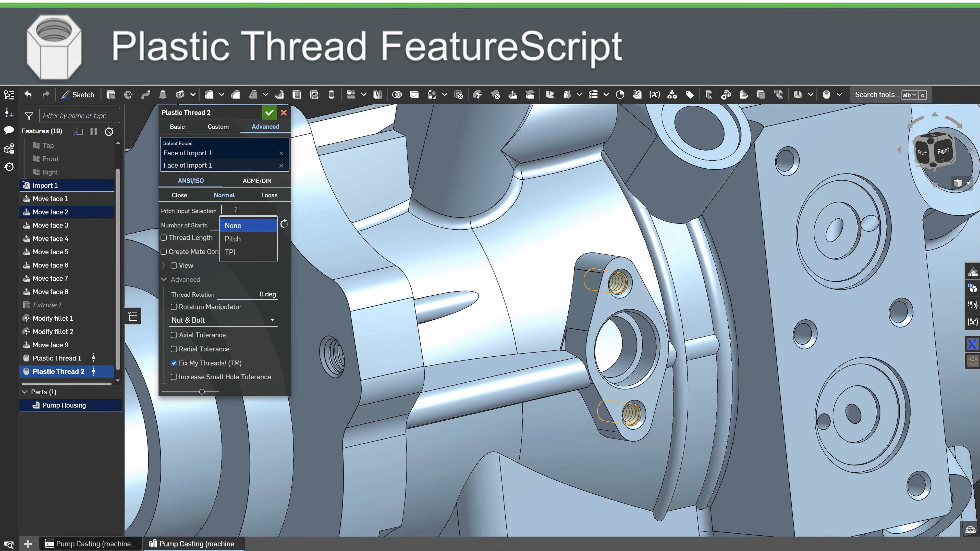
left_click(246, 253)
left_click(246, 231)
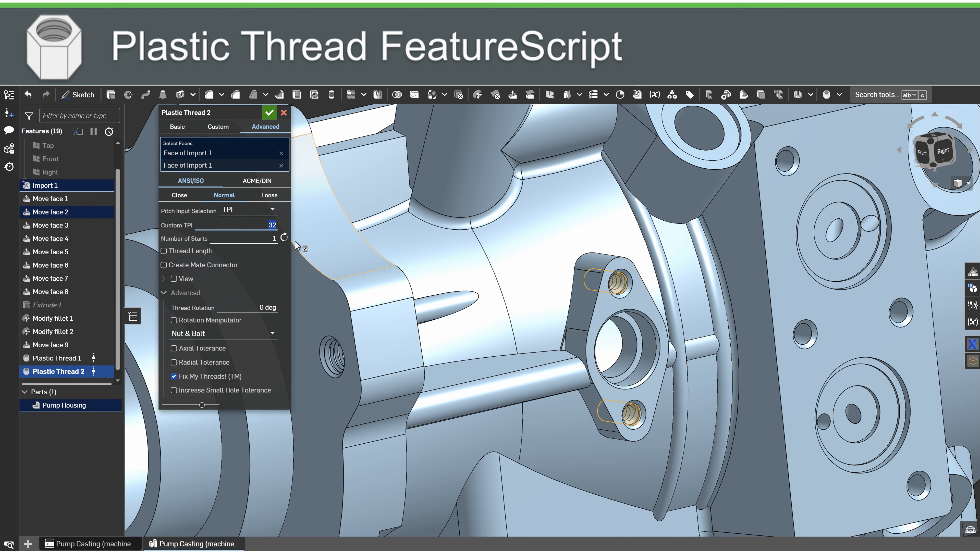
left_click(270, 113)
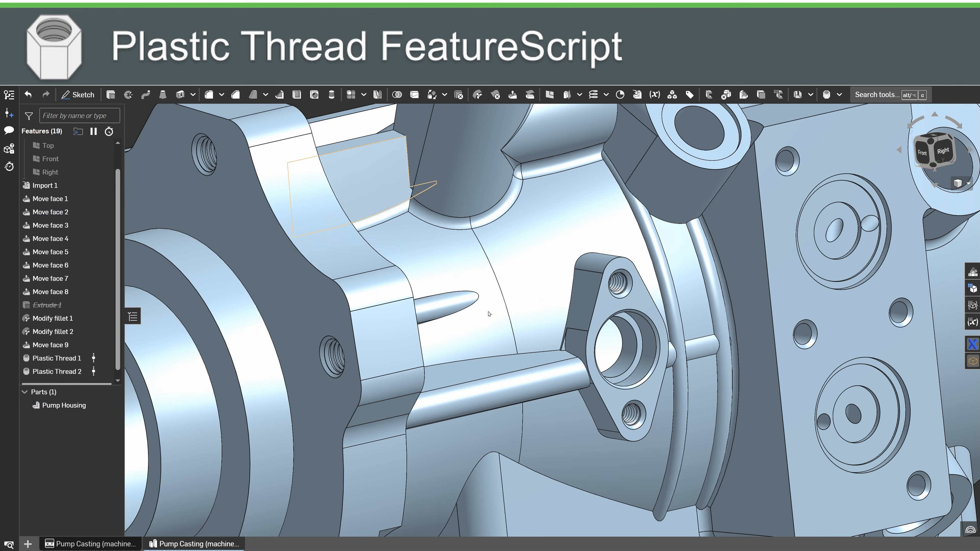
key("f")
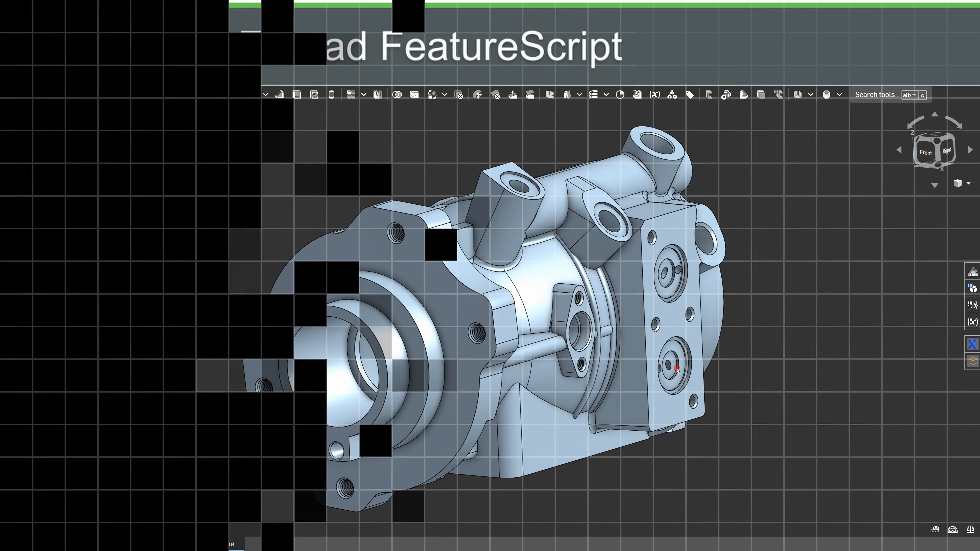